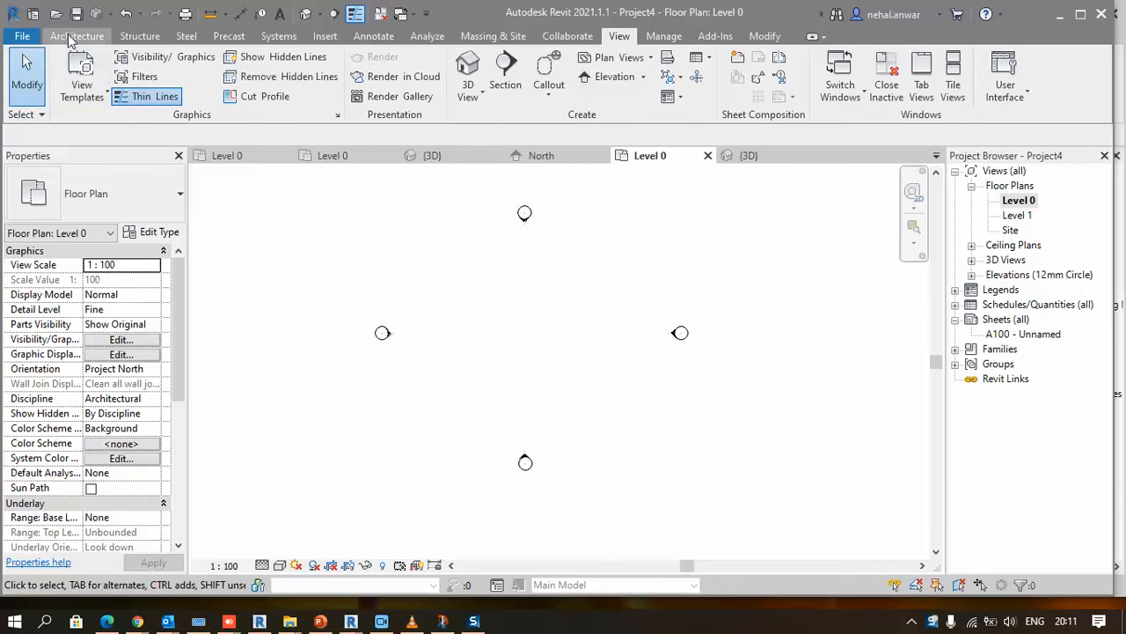
- Draw a rectangle of Wall-Fnd_440Blk walls, 4000 mm high and about 7100 by 6100 mm, between the elevation markers on Level 0
click(77, 35)
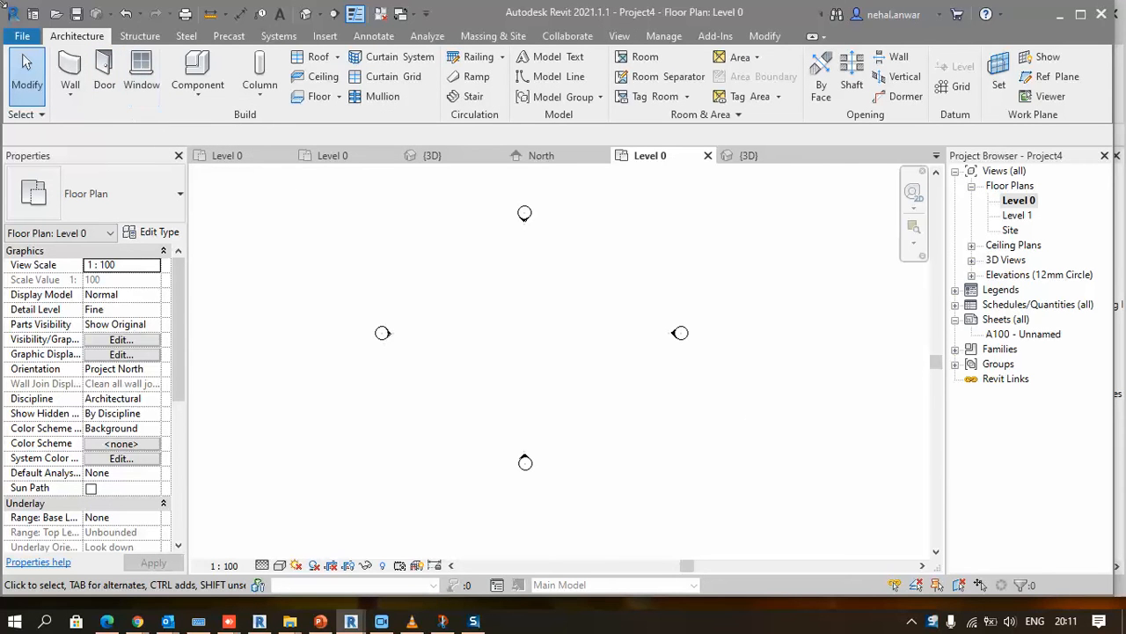
click(72, 72)
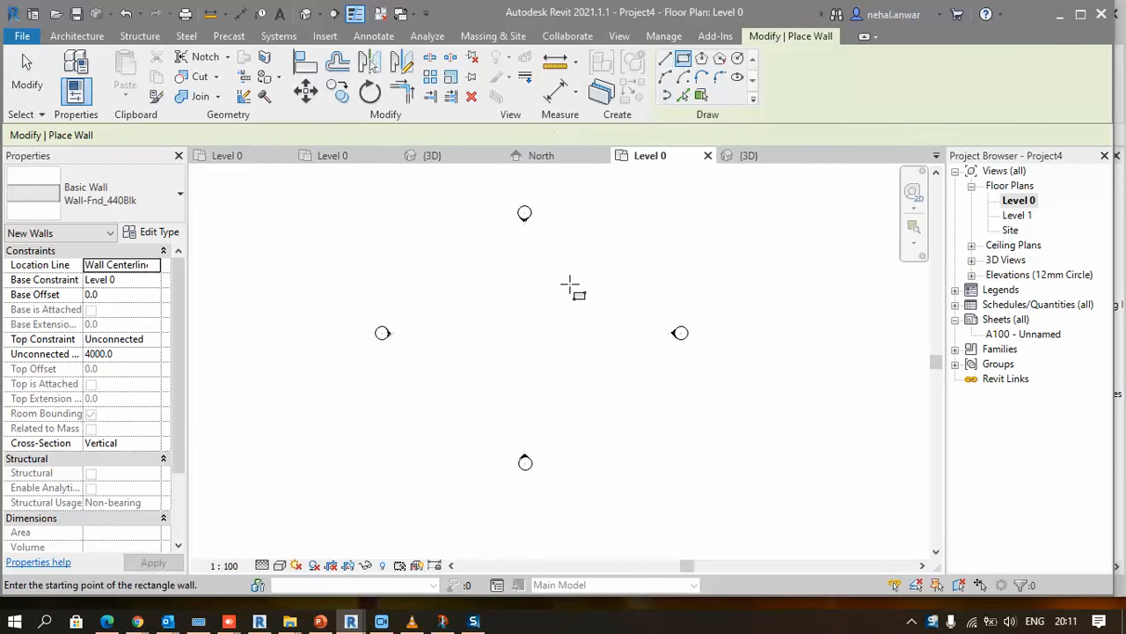
scroll(570, 288, up, 3)
click(422, 291)
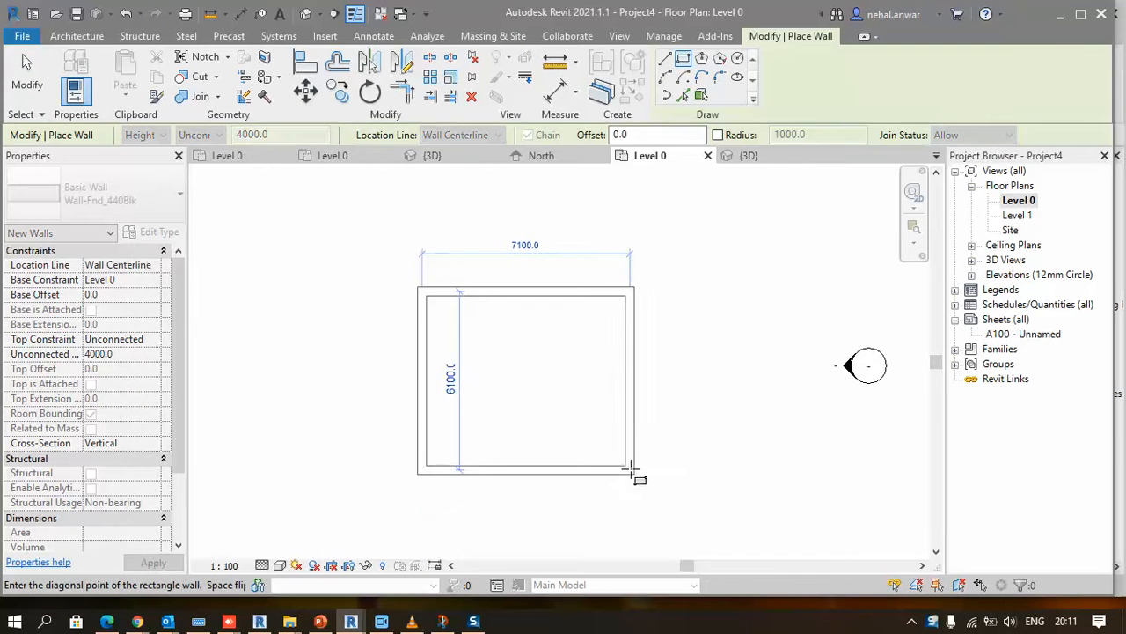
click(631, 469)
right_click(681, 256)
click(691, 263)
right_click(691, 259)
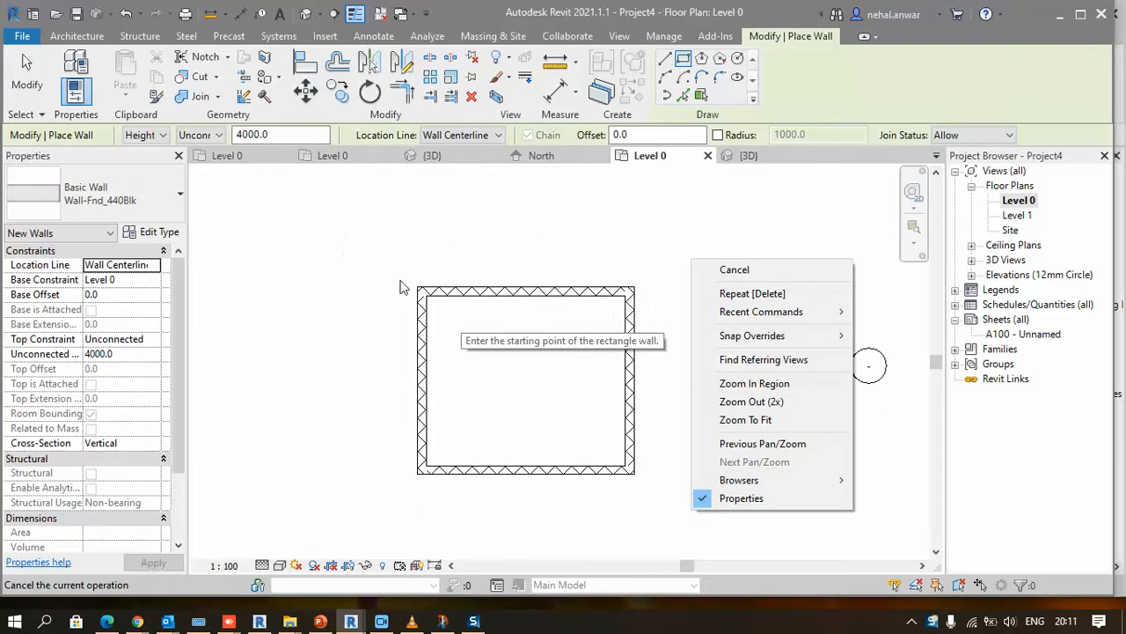
key(Escape)
right_click(434, 228)
click(444, 240)
- Set the cross-section of all four walls to Slanted with a 5° angle from vertical
drag(363, 234, 684, 515)
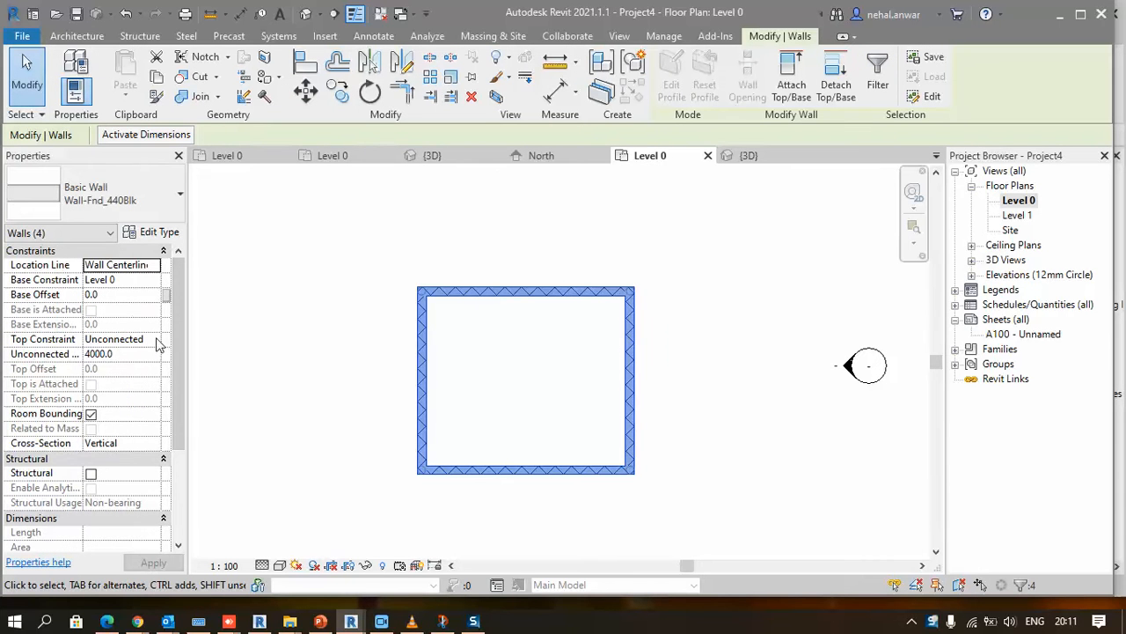
click(147, 443)
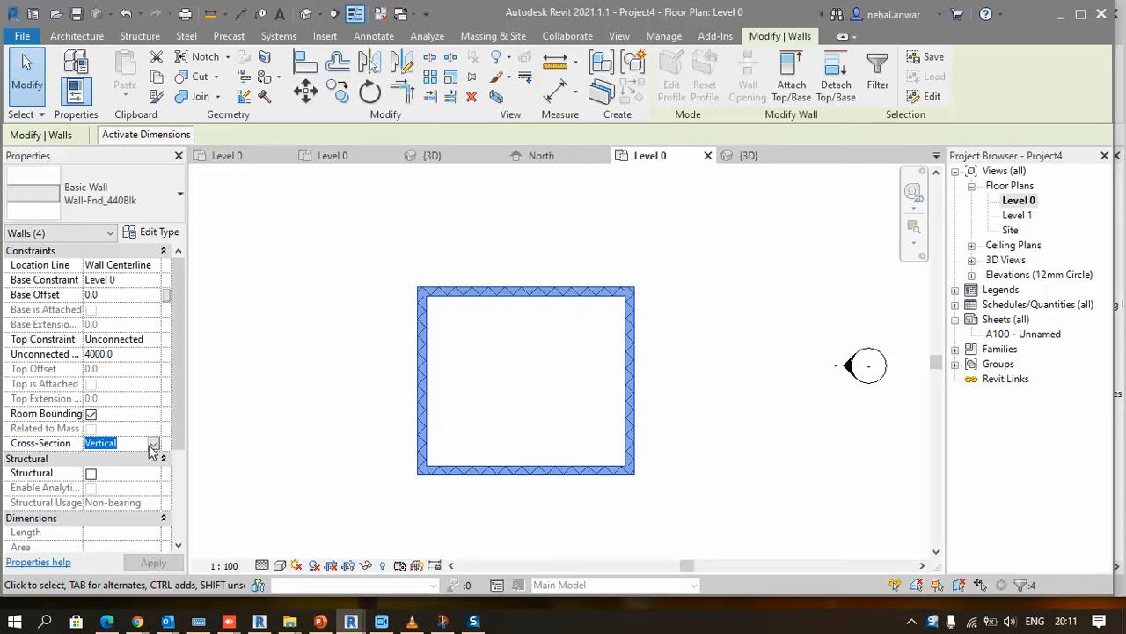
scroll(179, 416, down, 1)
click(154, 414)
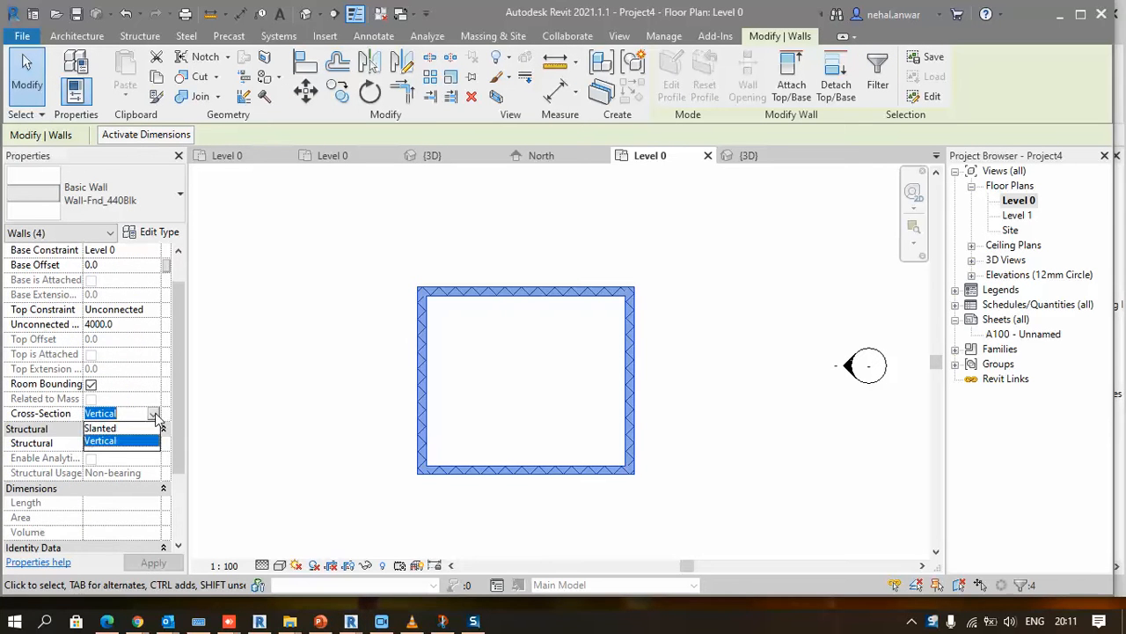
click(106, 429)
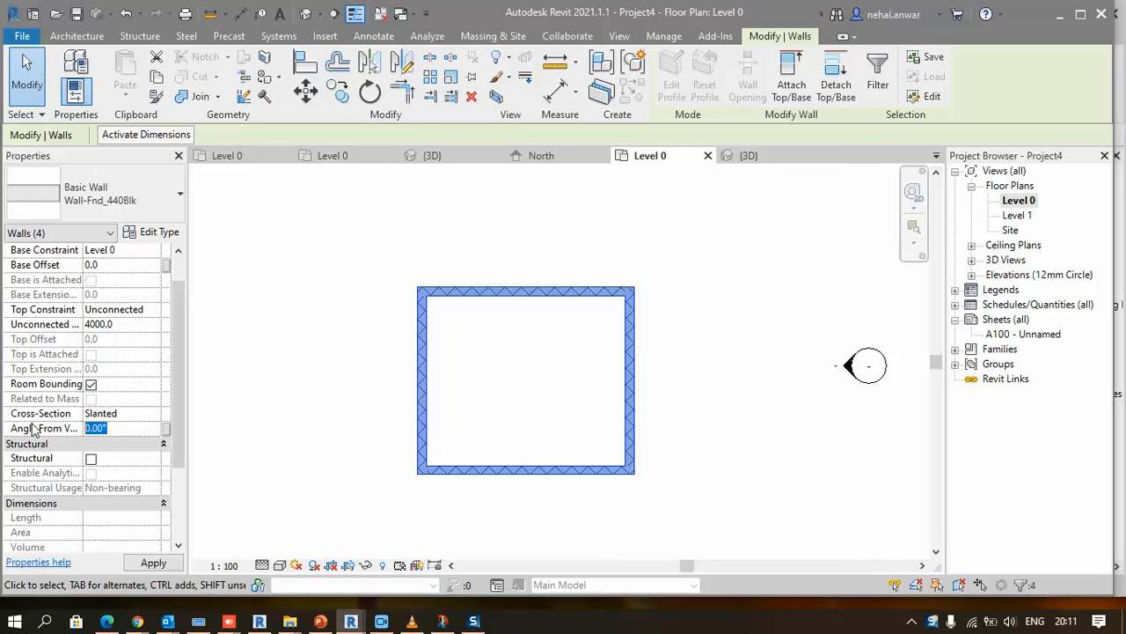
text(5)
click(350, 235)
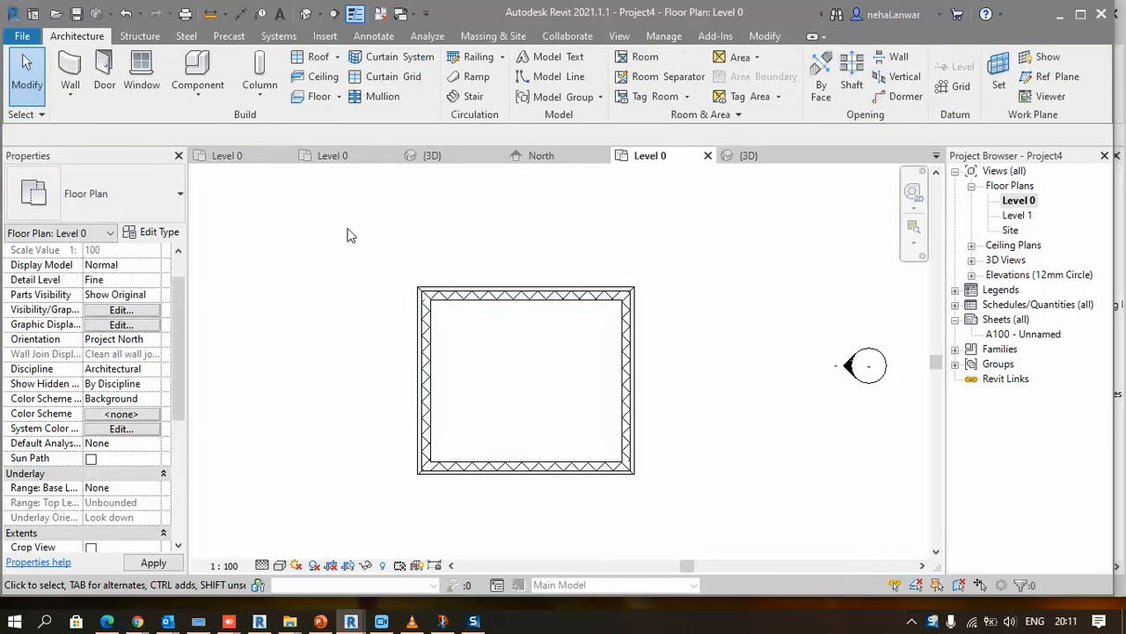
- Open the 3D view and reduce the unconnected height of the slanted wall on the east side
click(620, 36)
click(467, 71)
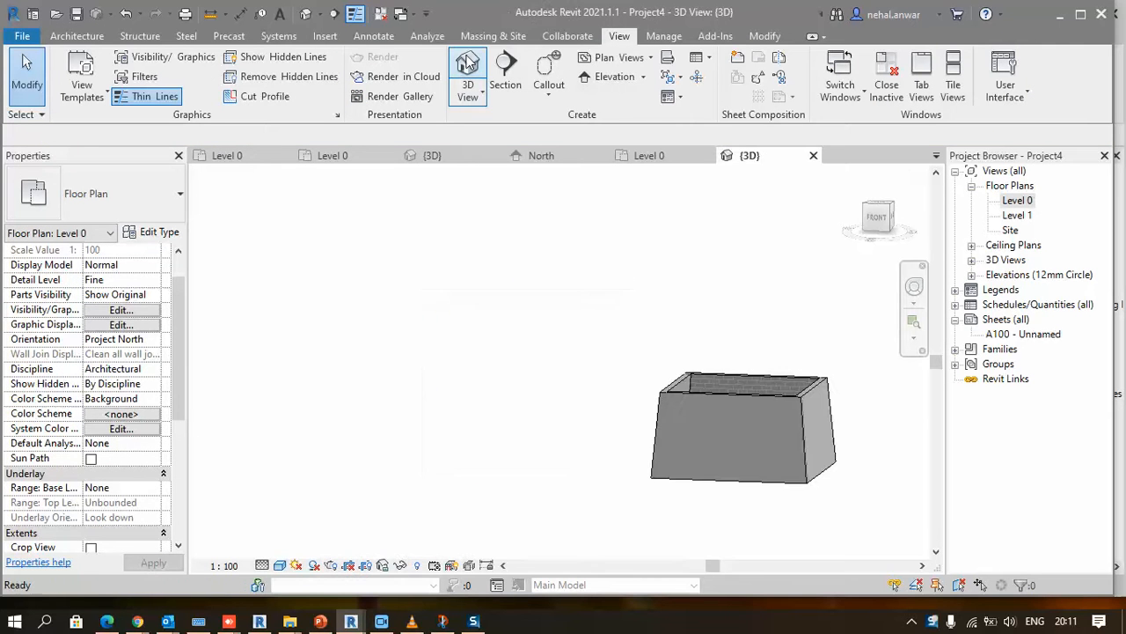
shift+middle_drag(498, 363, 490, 320)
click(491, 320)
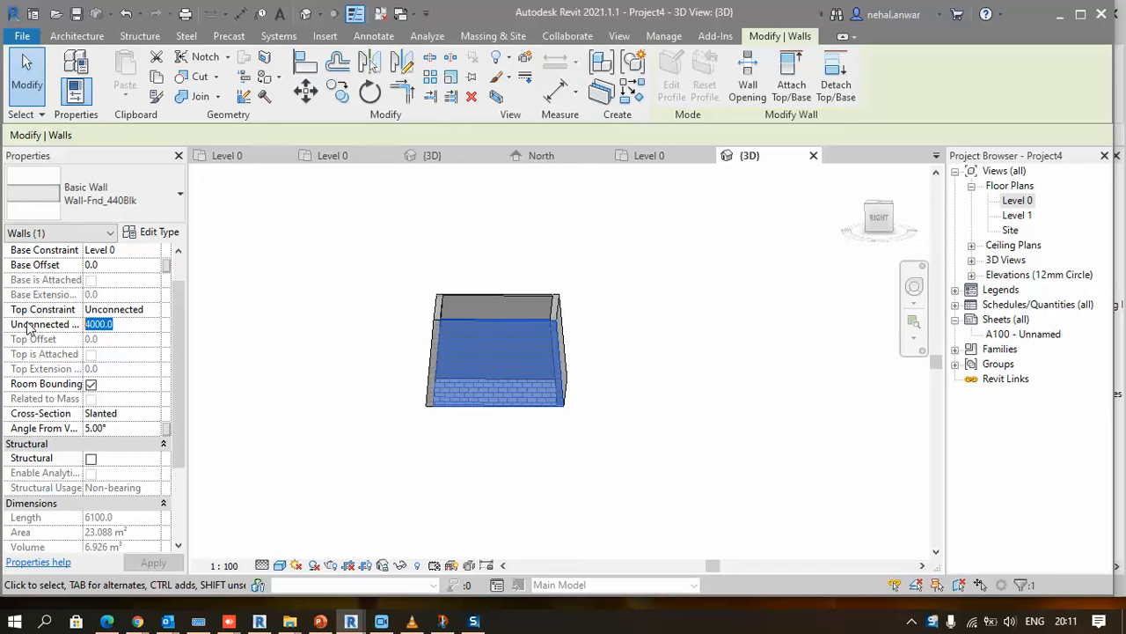
click(279, 261)
shift+middle_drag(735, 376, 607, 414)
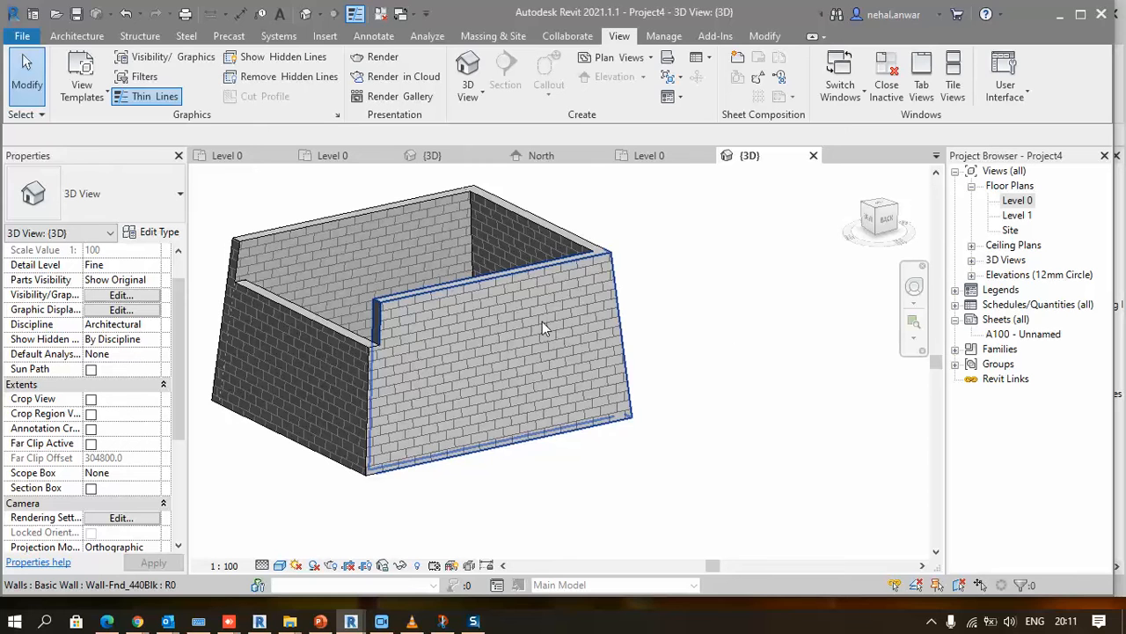
middle_drag(559, 306, 595, 315)
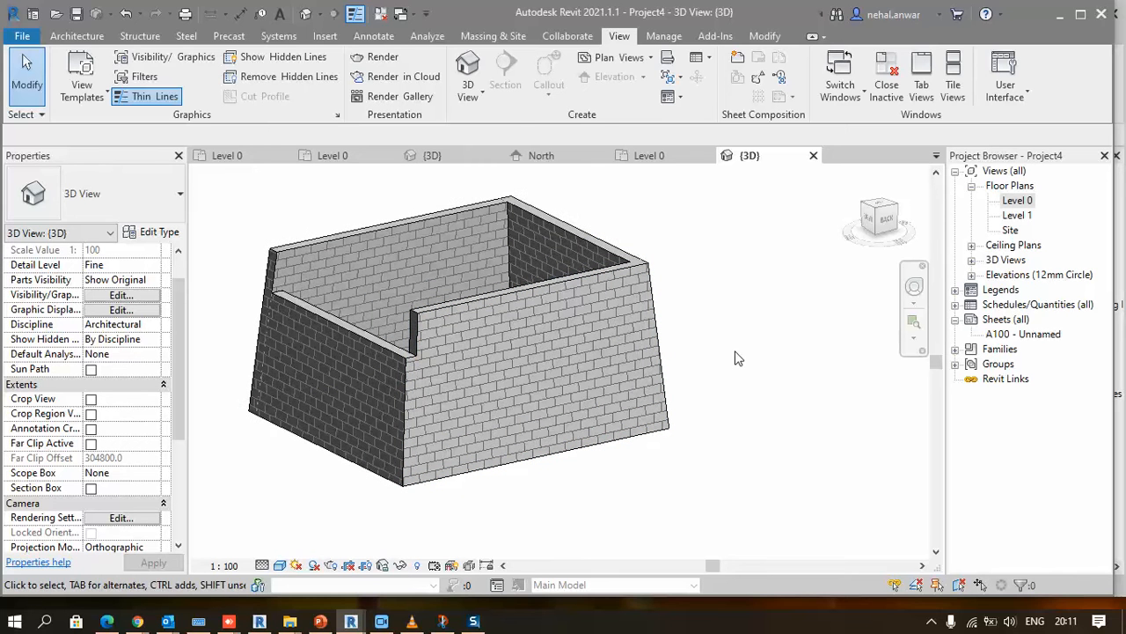
- Match the other slanted walls to the lowered east wall with Match Type Properties
key(m)
key(a)
click(361, 334)
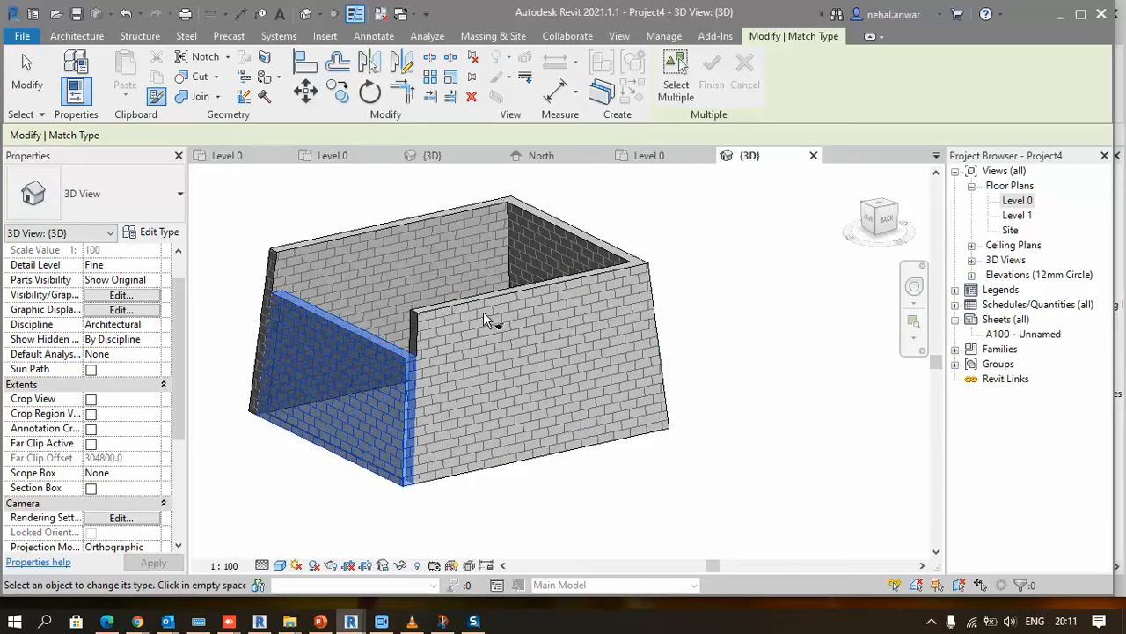
click(475, 231)
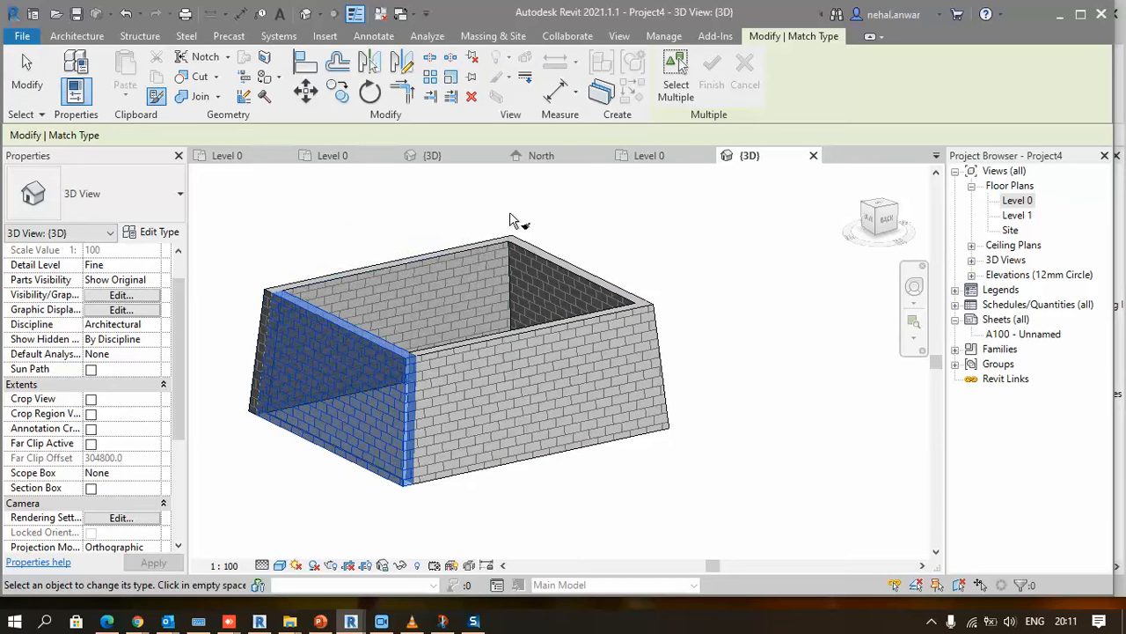
right_click(606, 204)
click(623, 214)
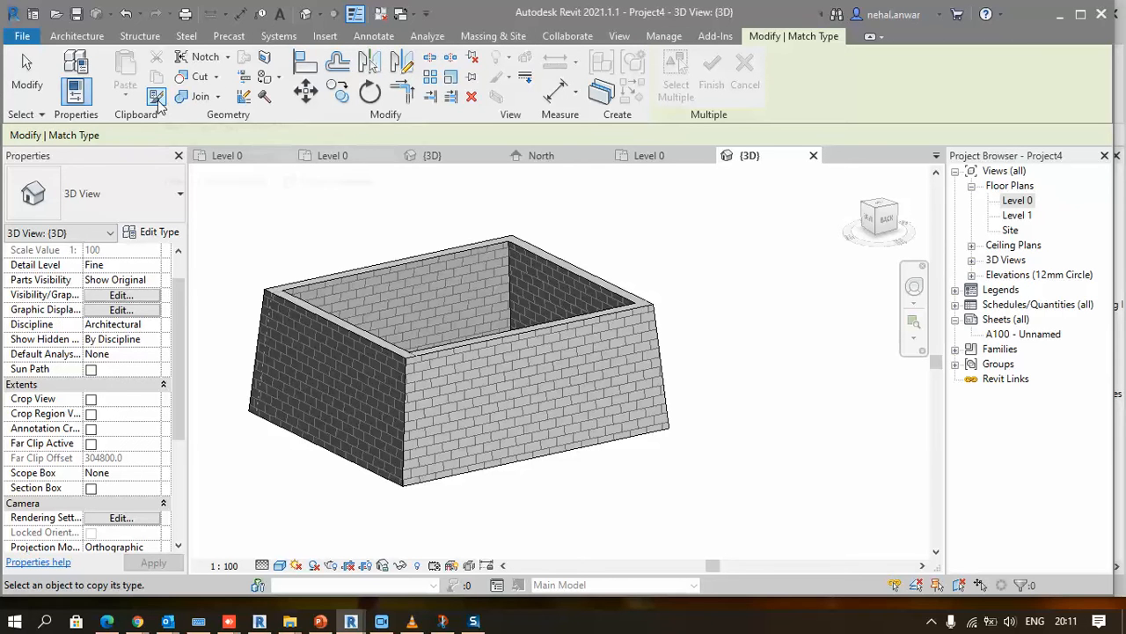
- Place a Doors_IntSgl 810x2110mm door in the north wall, about 1900 mm from the corner with the east wall
click(81, 37)
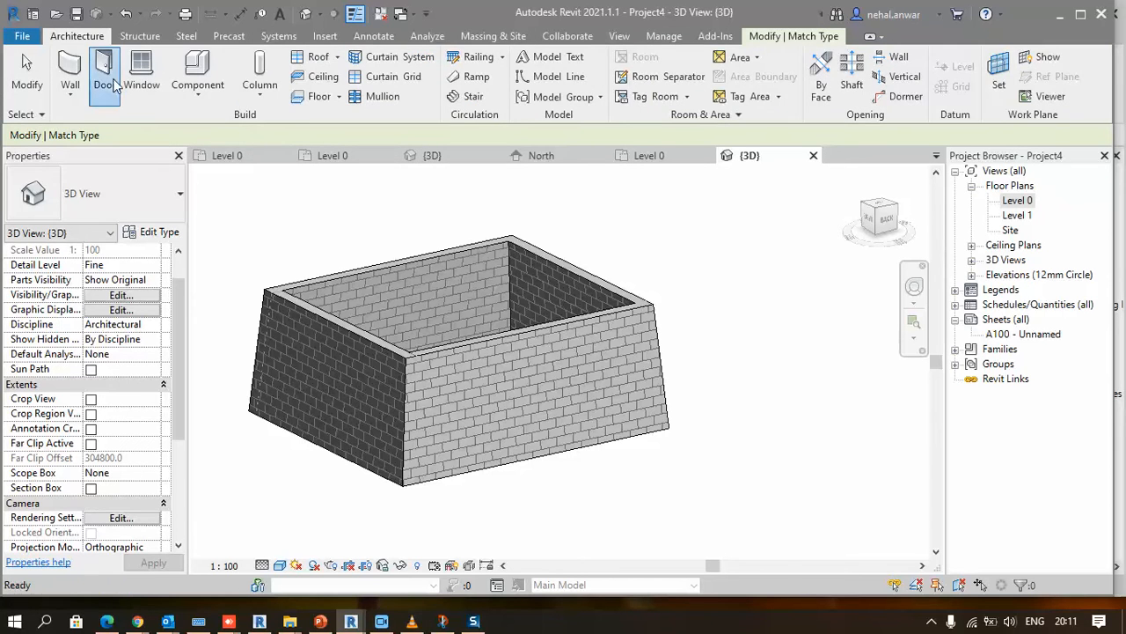
click(106, 81)
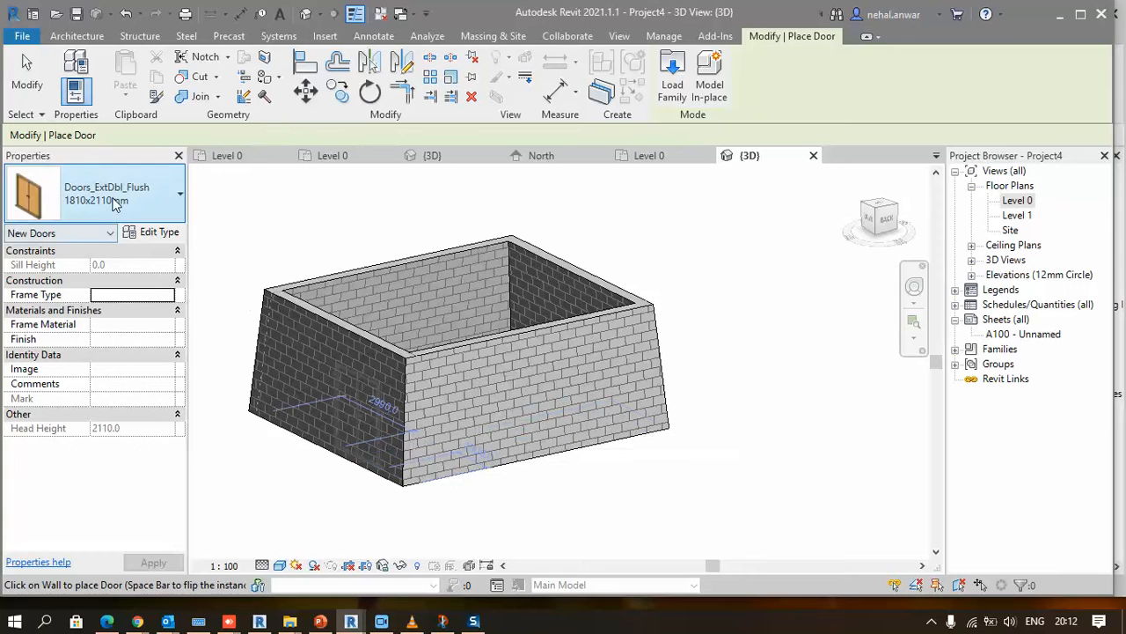
click(113, 204)
click(75, 356)
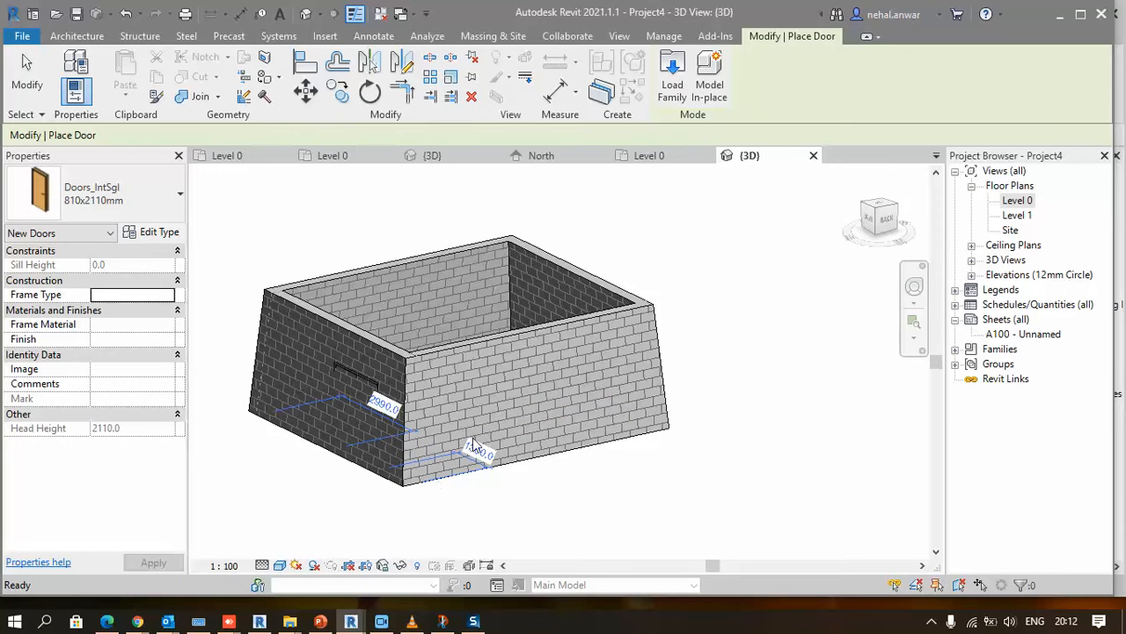
click(567, 478)
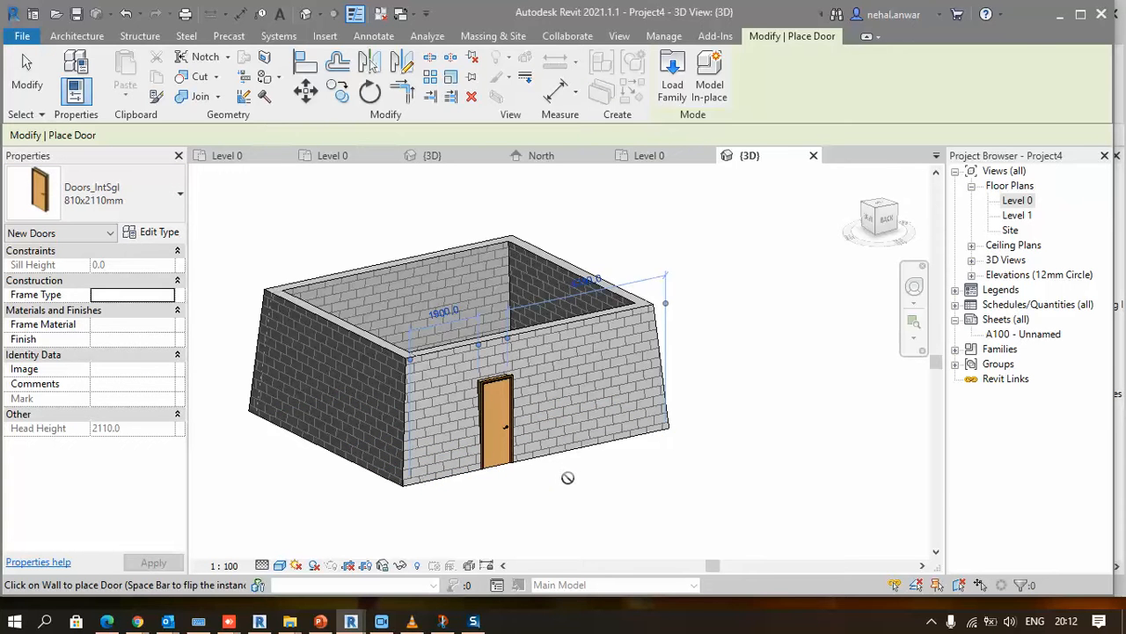
key(Escape)
key(Escape)
- Set the orientation of the door in the north wall to Slanted so it follows the wall angle
shift+middle_drag(510, 490, 603, 495)
scroll(664, 400, up, 5)
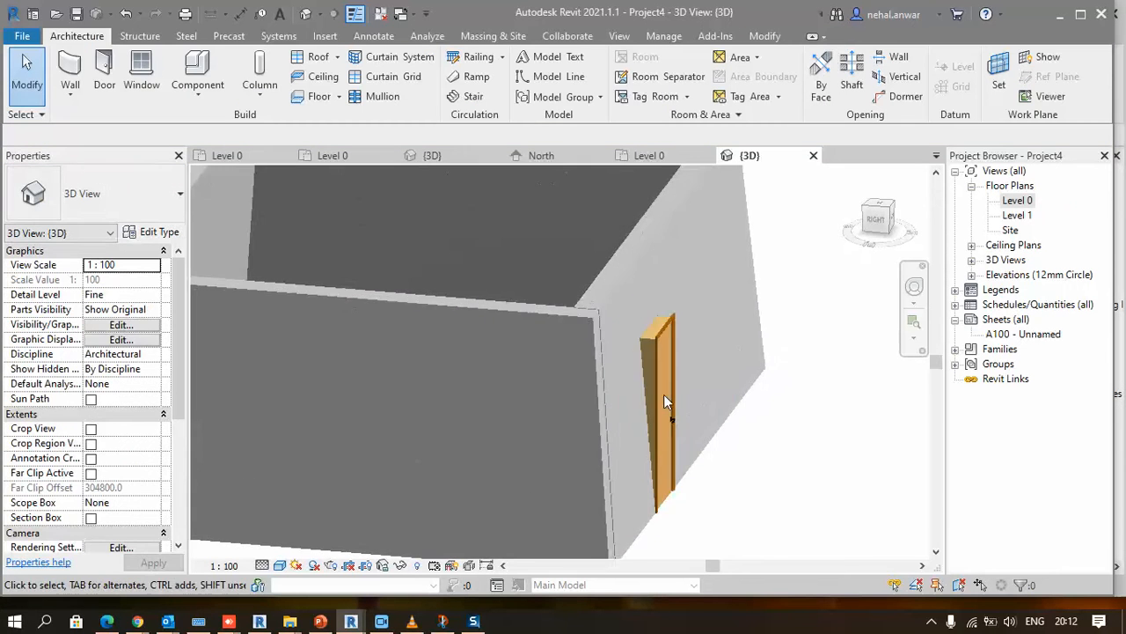
scroll(663, 395, up, 4)
scroll(651, 320, down, 2)
middle_drag(683, 368, 693, 336)
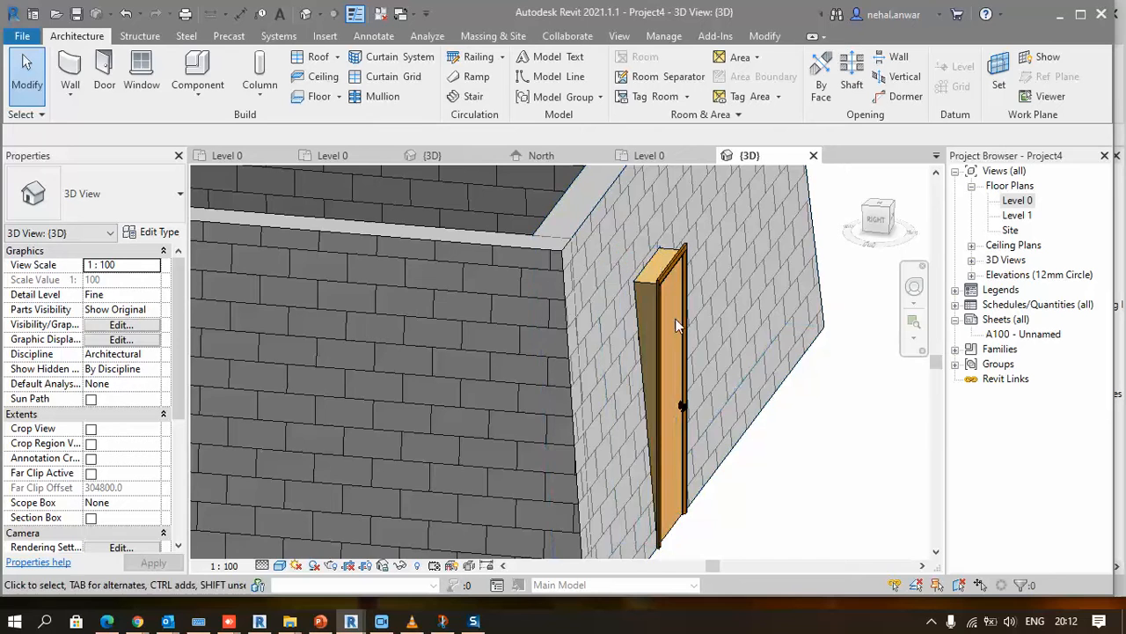
scroll(676, 326, down, 2)
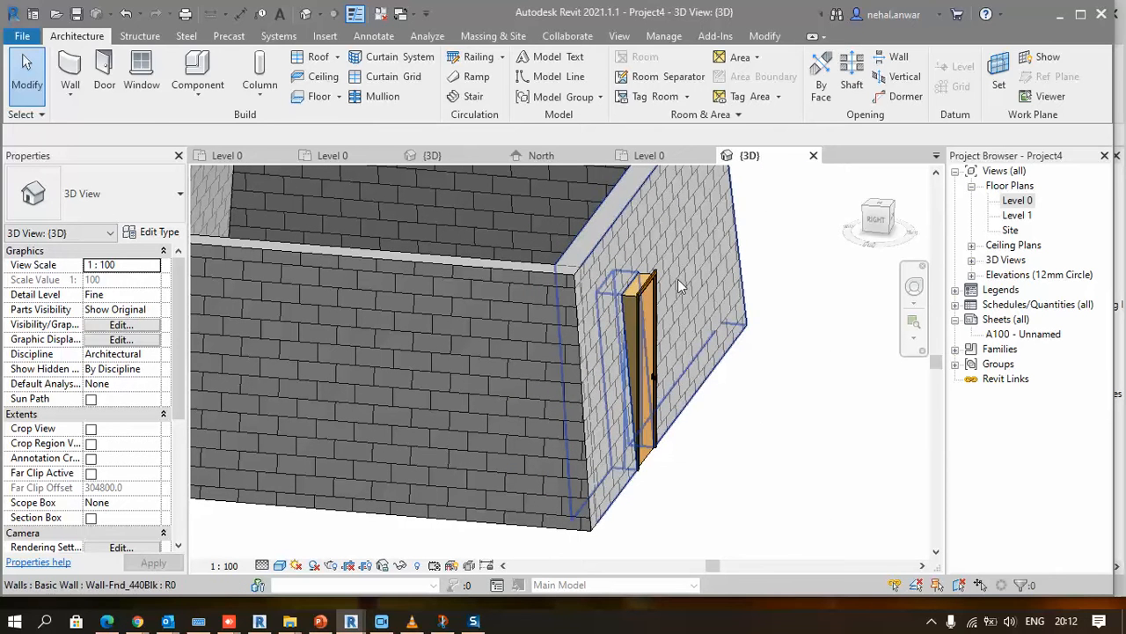
click(643, 303)
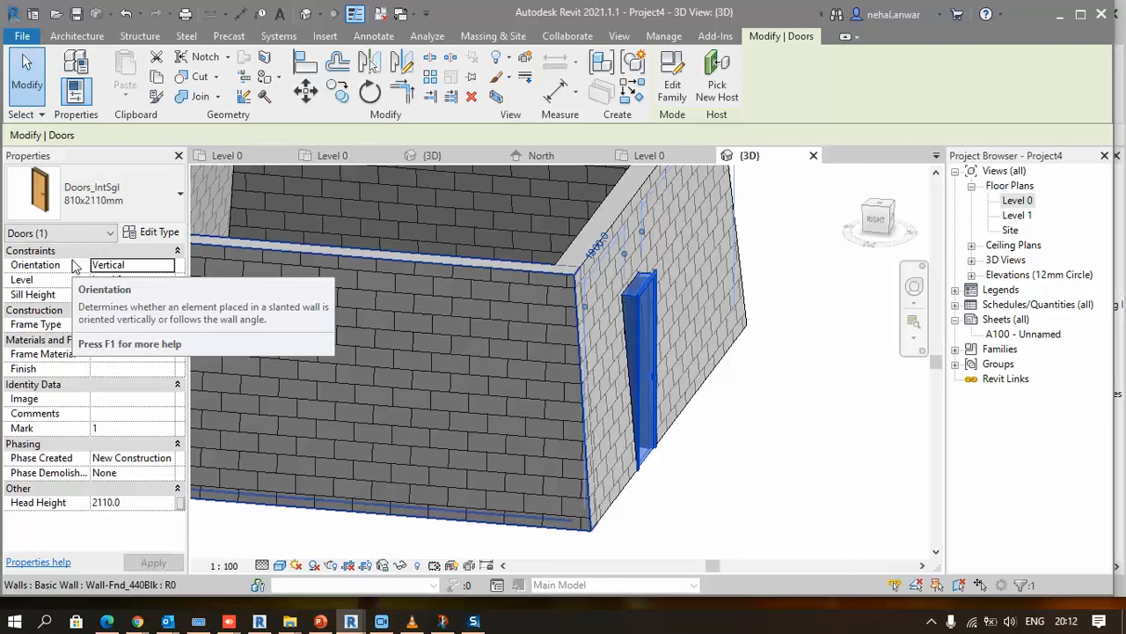
click(164, 270)
click(167, 266)
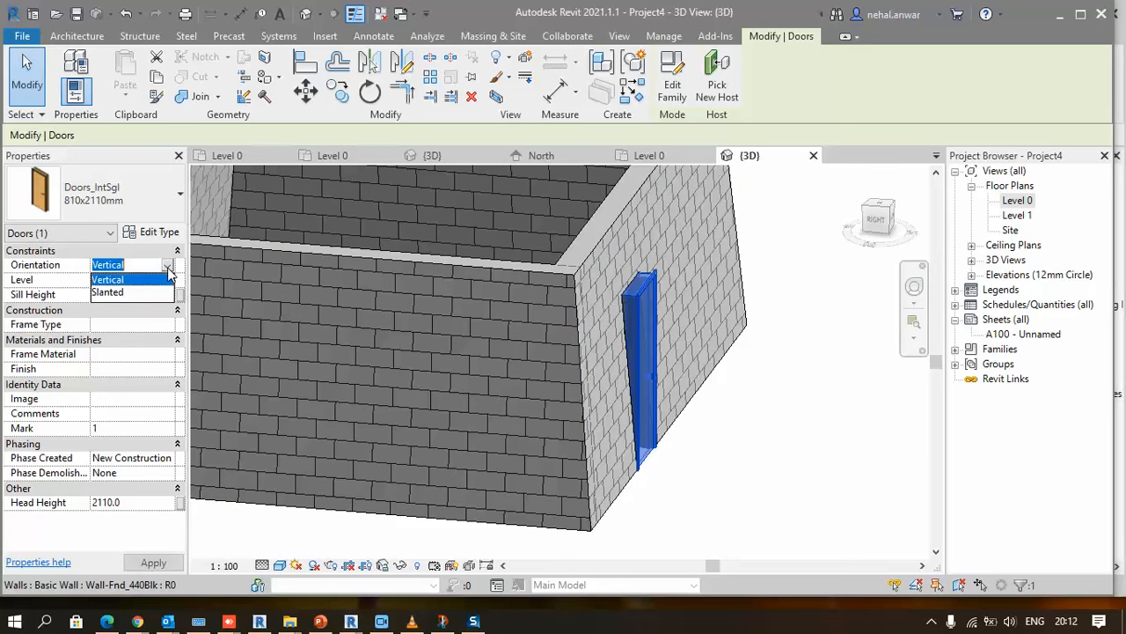
click(120, 292)
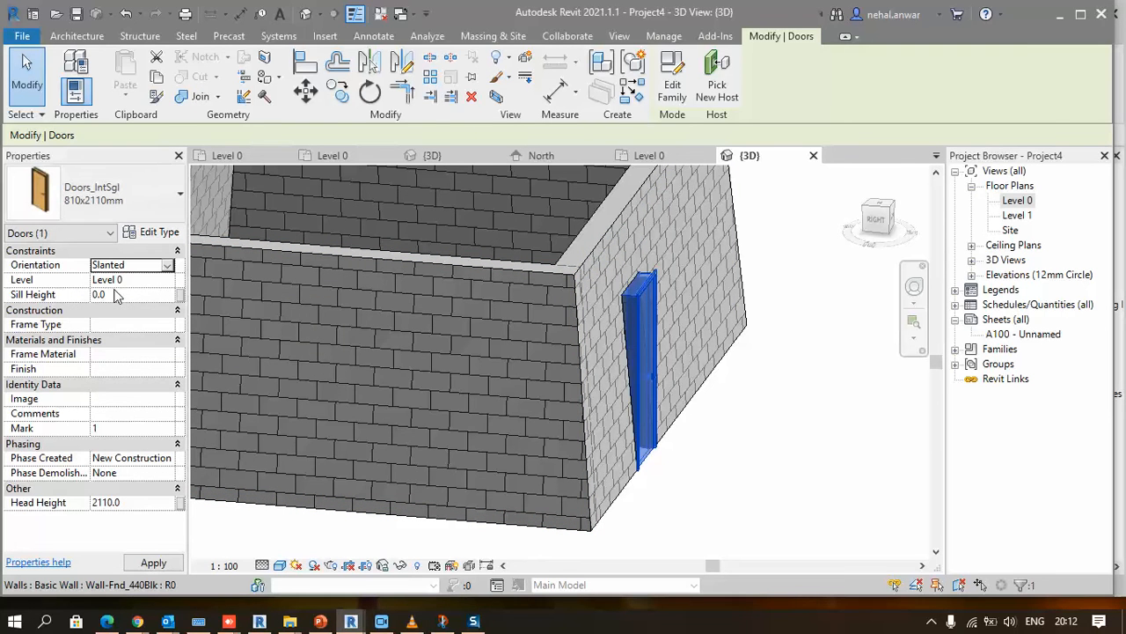
click(794, 447)
- Place a Windows_Sgl_Plain 1810x1210mm window with a 900 mm sill height in the slanted east wall
shift+middle_drag(798, 452, 605, 445)
scroll(740, 393, up, 1)
scroll(686, 338, up, 3)
scroll(579, 435, down, 3)
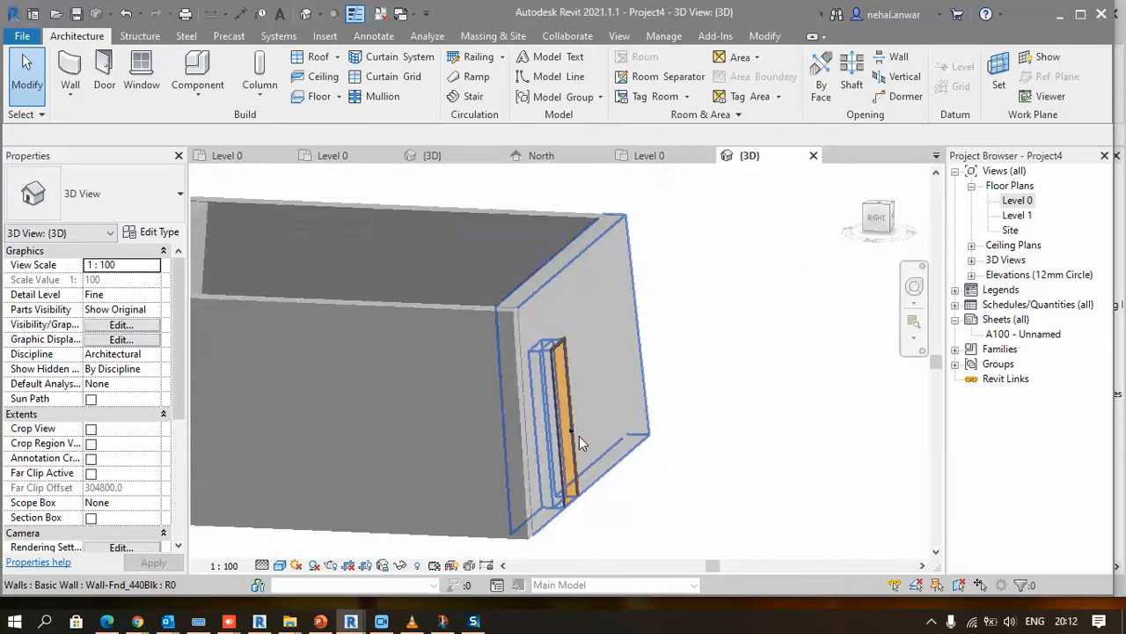
click(137, 81)
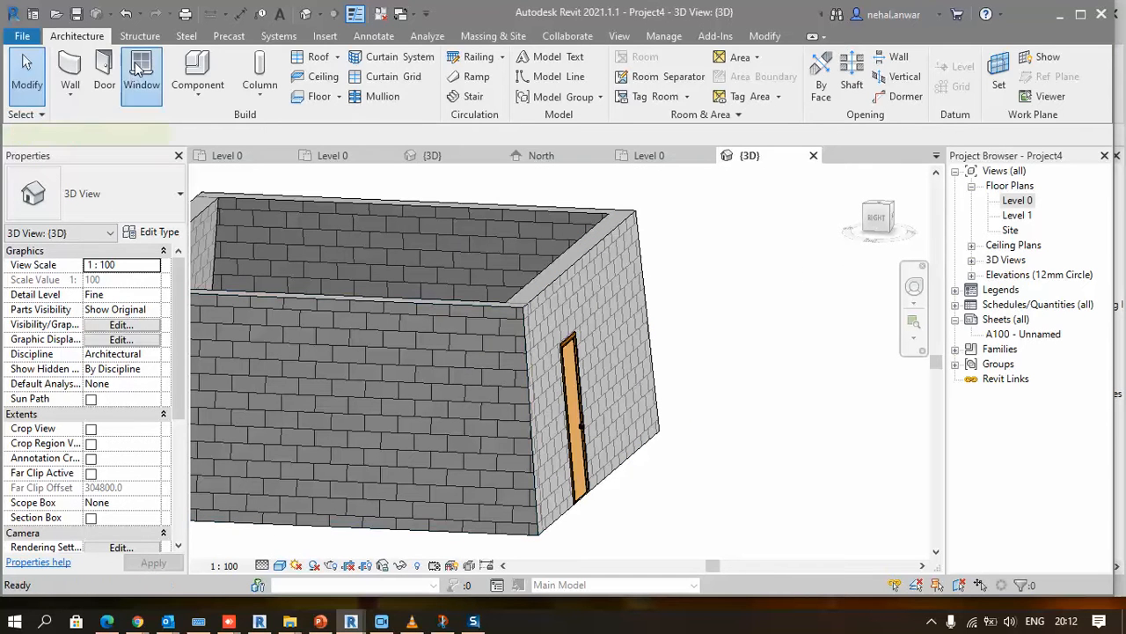
click(77, 194)
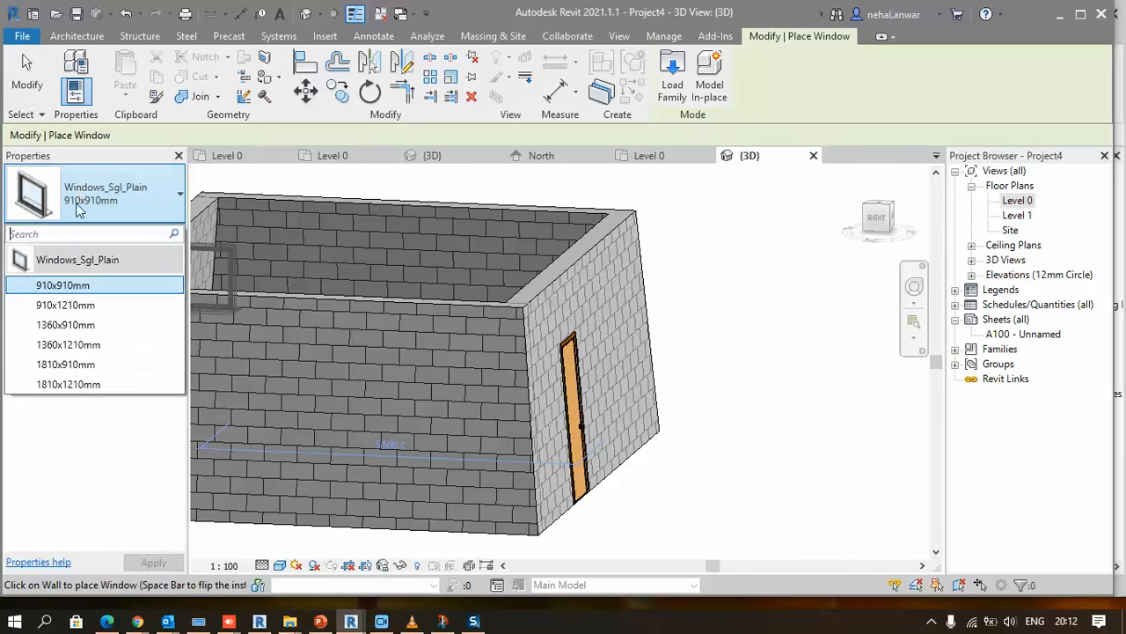
click(76, 382)
scroll(428, 392, up, 2)
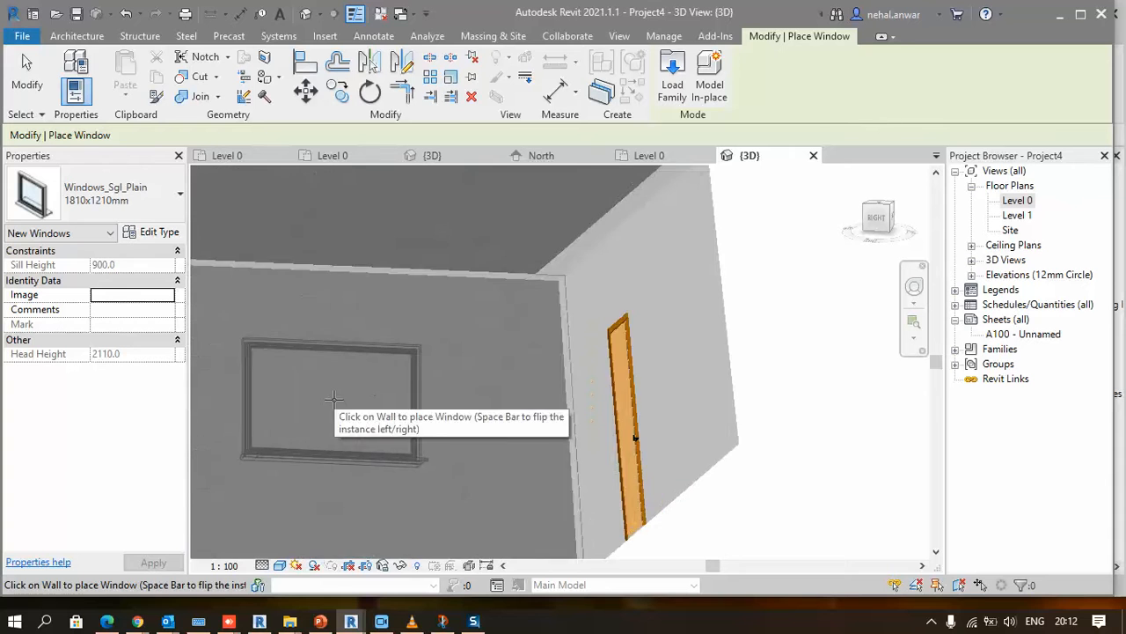
click(333, 400)
middle_drag(410, 416, 551, 417)
click(551, 412)
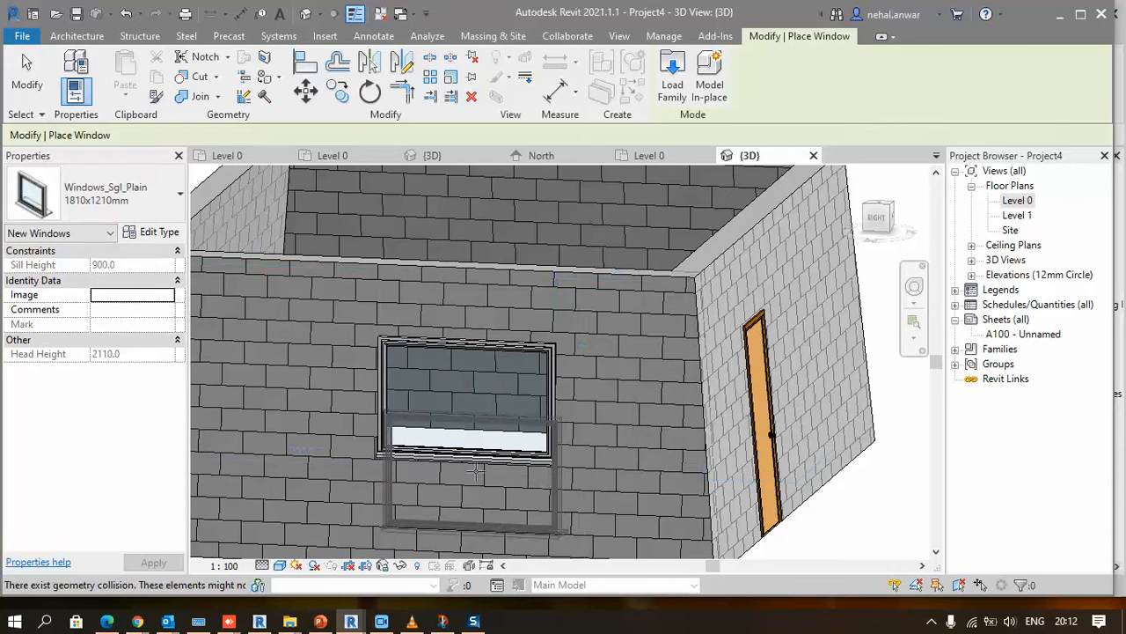
key(Escape)
key(Escape)
- In the Level 0 floor plan, draw a building section running west to east through the room and the east window, facing north
shift+middle_drag(459, 469, 607, 462)
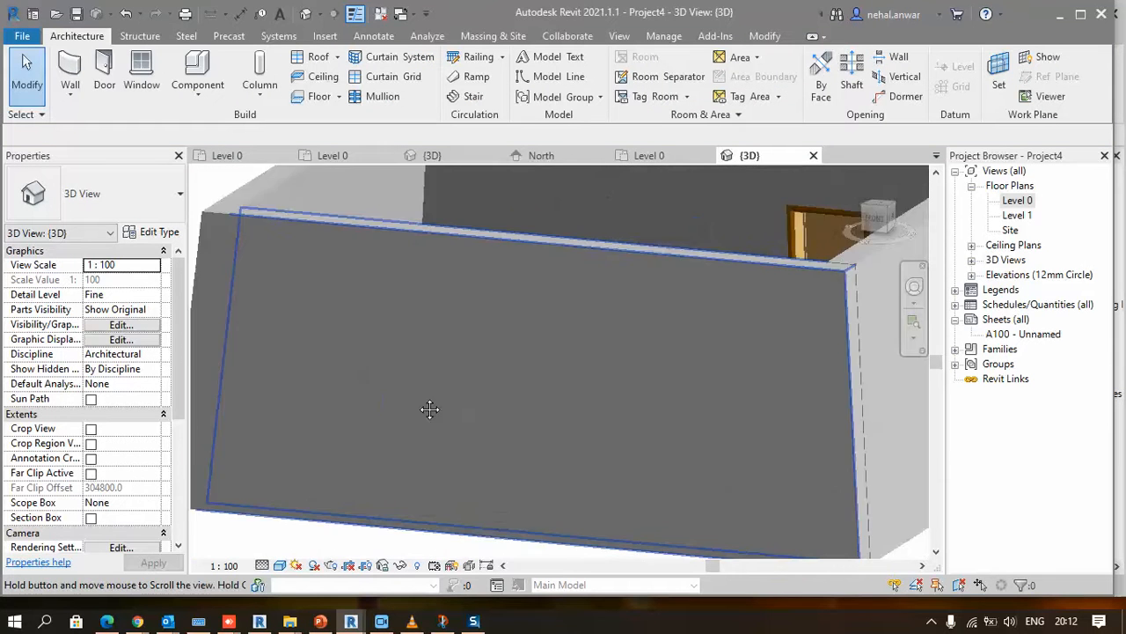
shift+middle_drag(431, 405, 614, 355)
middle_drag(646, 420, 589, 432)
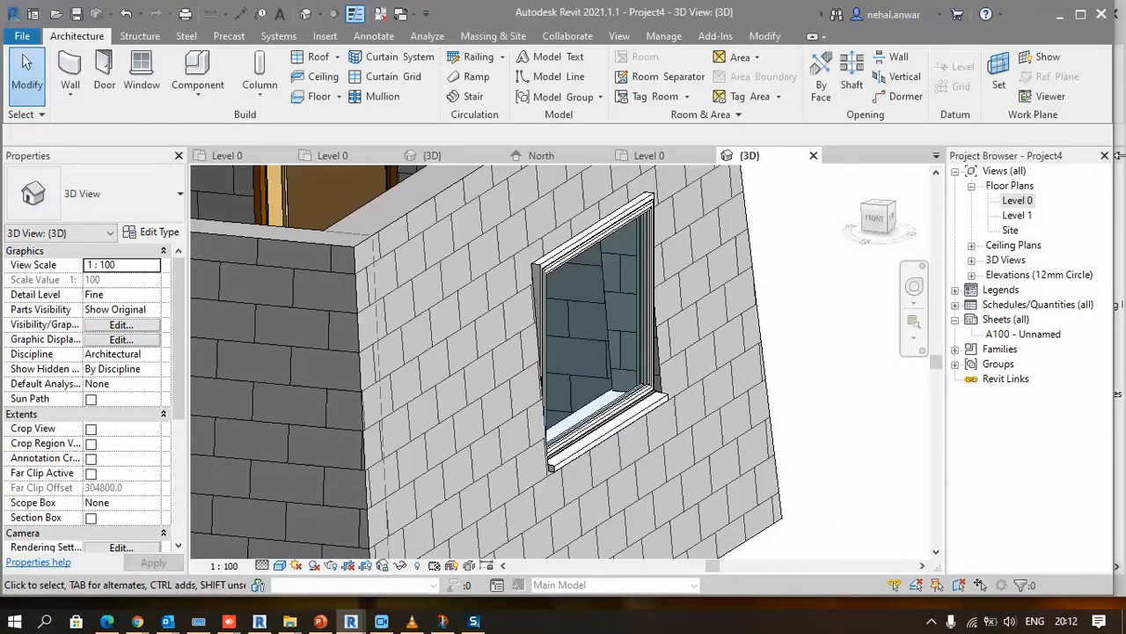
double_click(1019, 201)
middle_drag(677, 365, 645, 350)
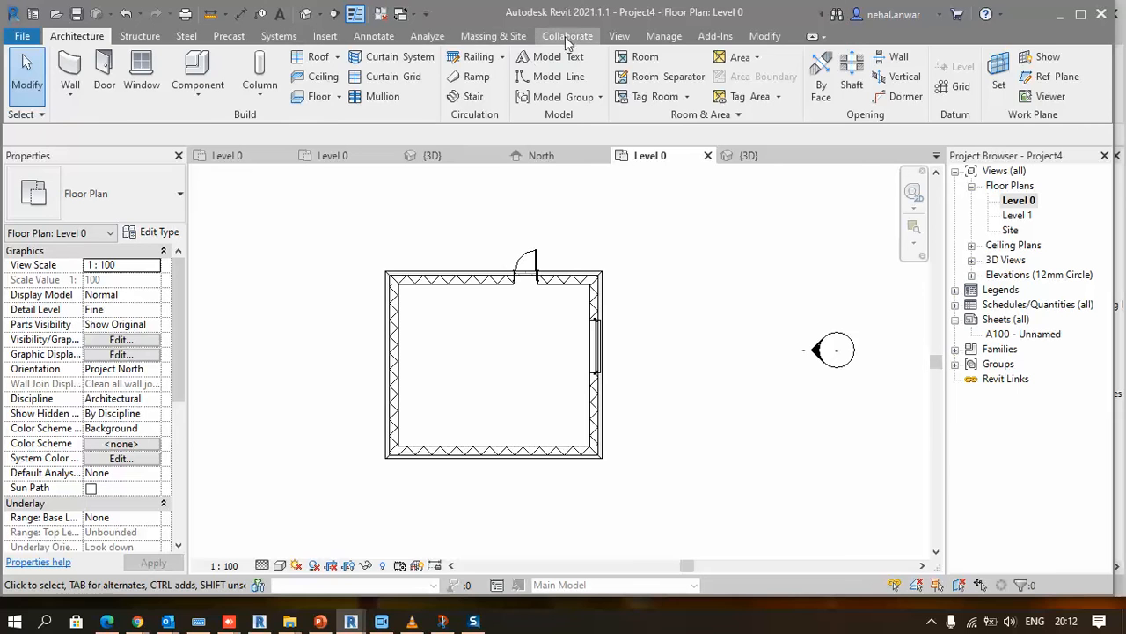
click(620, 36)
click(505, 74)
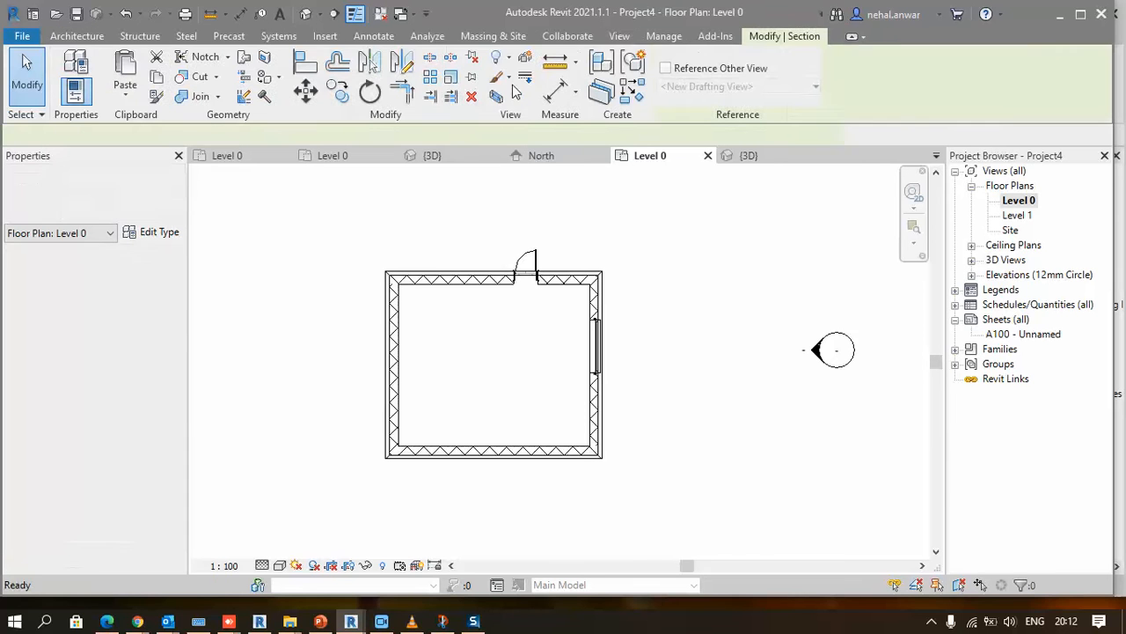
click(369, 355)
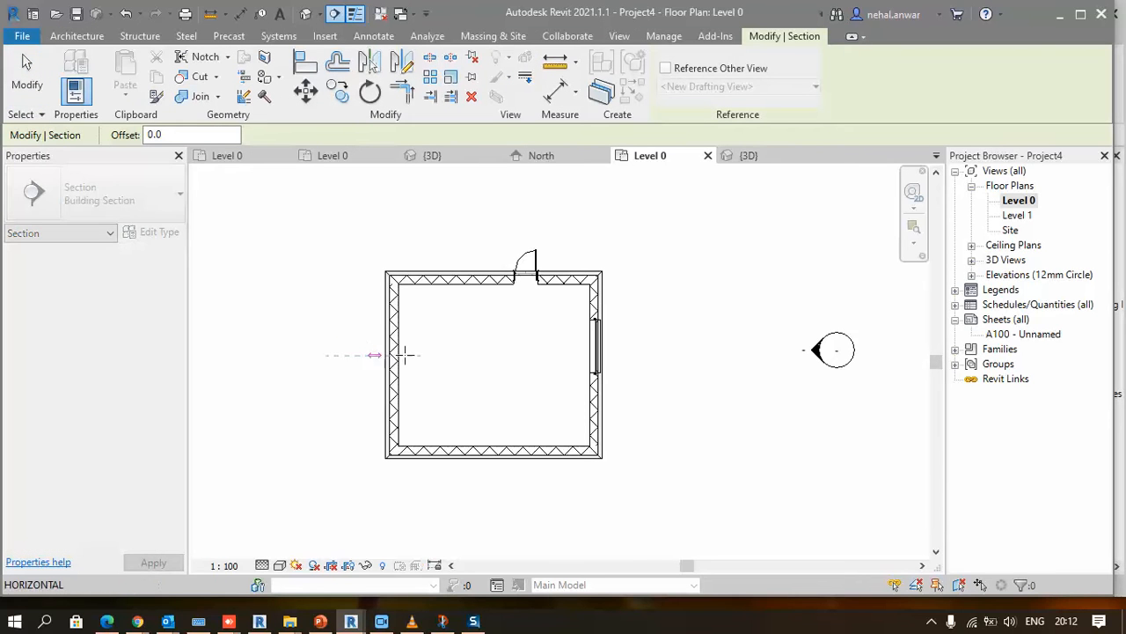
click(652, 354)
right_click(651, 355)
click(711, 195)
right_click(707, 193)
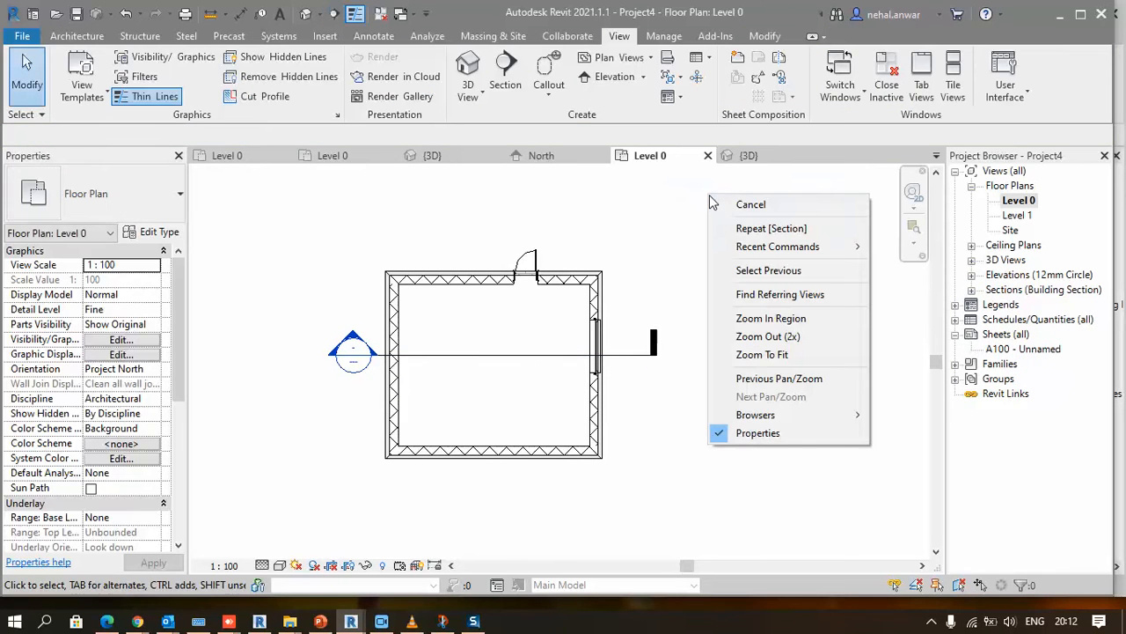
click(751, 205)
- Open the Section 1 view and examine how the window sits in the slanted east wall
click(956, 321)
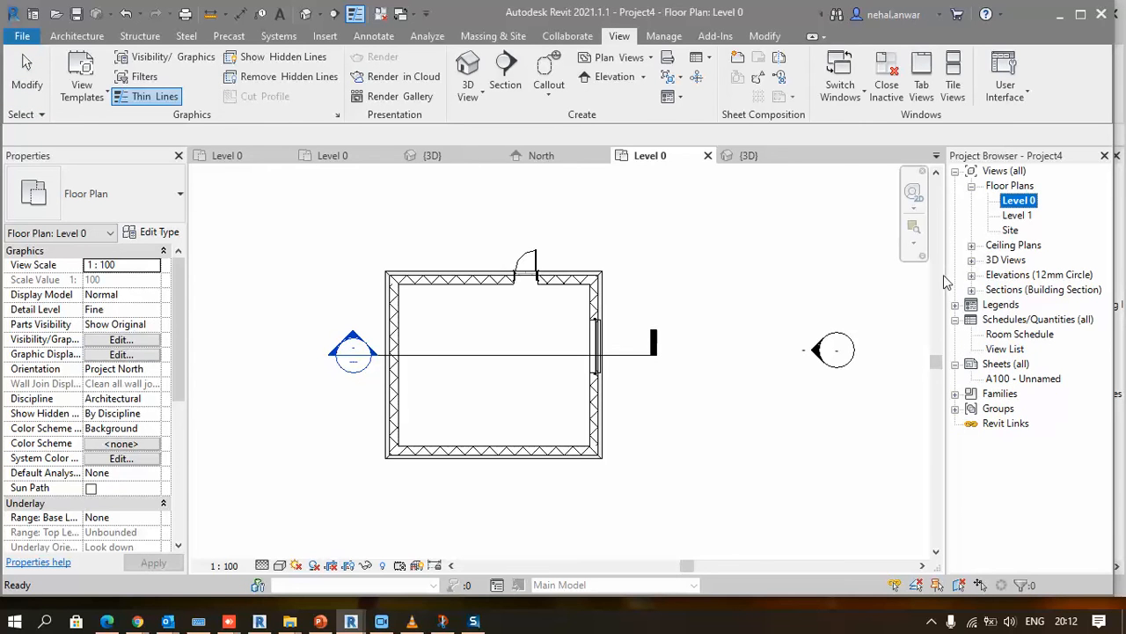
click(971, 290)
double_click(1020, 304)
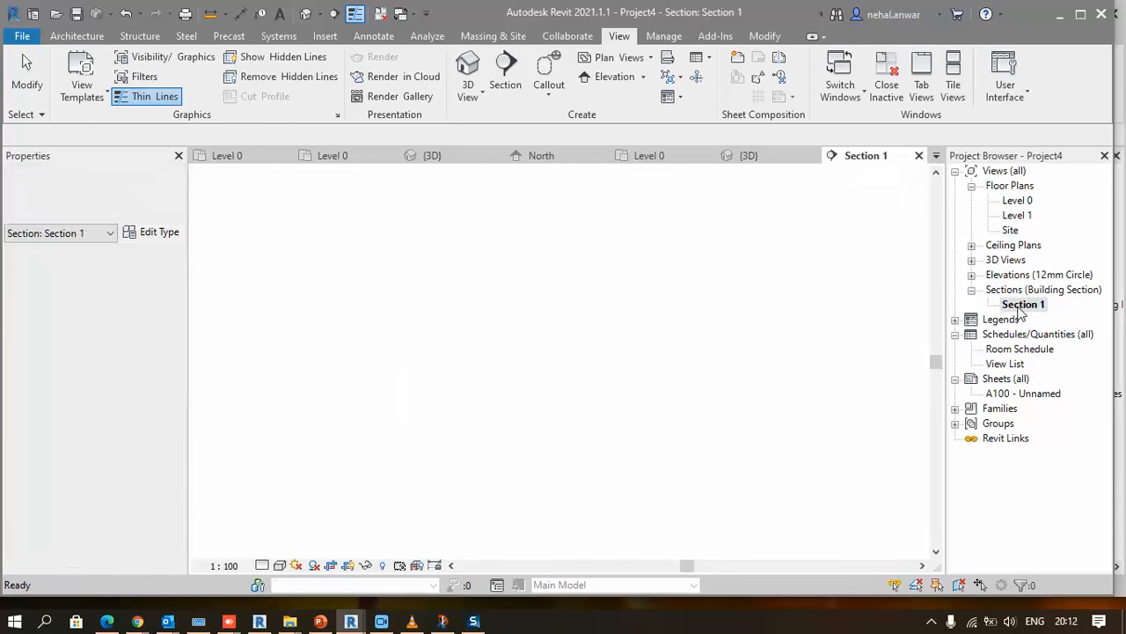
scroll(771, 335, up, 5)
middle_drag(771, 334, 539, 332)
scroll(643, 344, up, 7)
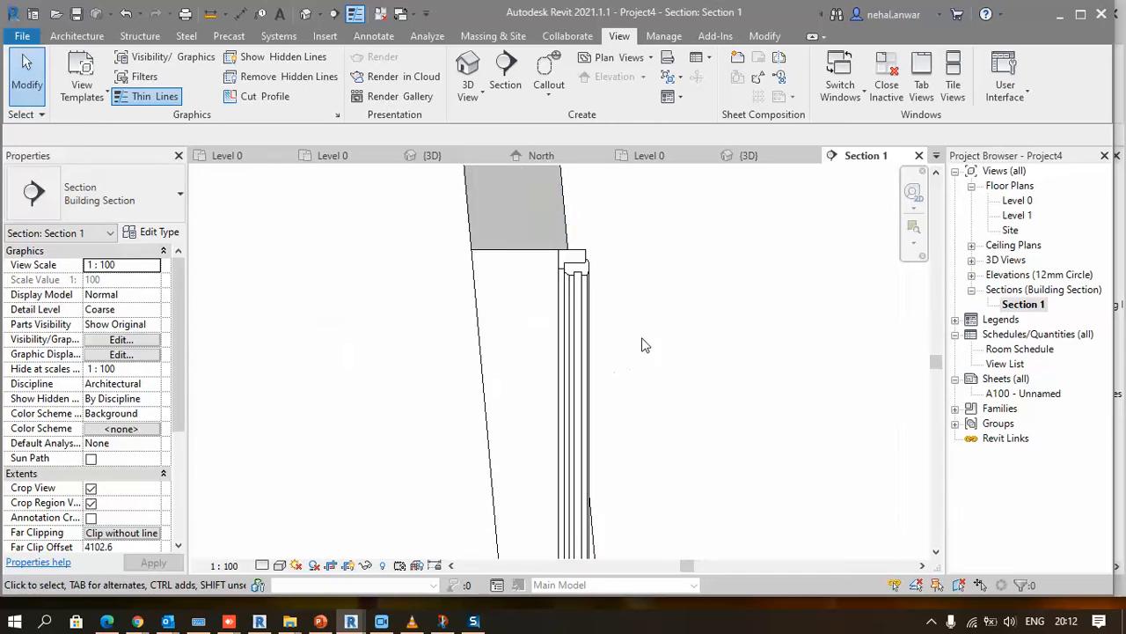
middle_drag(656, 305, 689, 289)
scroll(693, 291, down, 9)
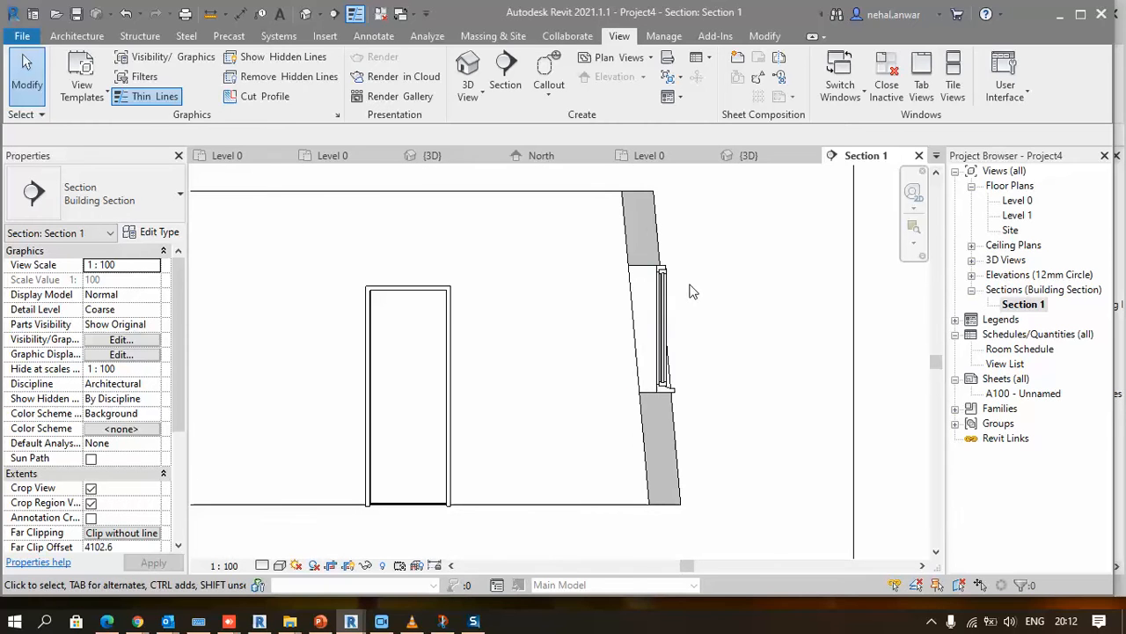
- Set the orientation of the window in the east wall to Slanted so it follows the wall angle
click(663, 321)
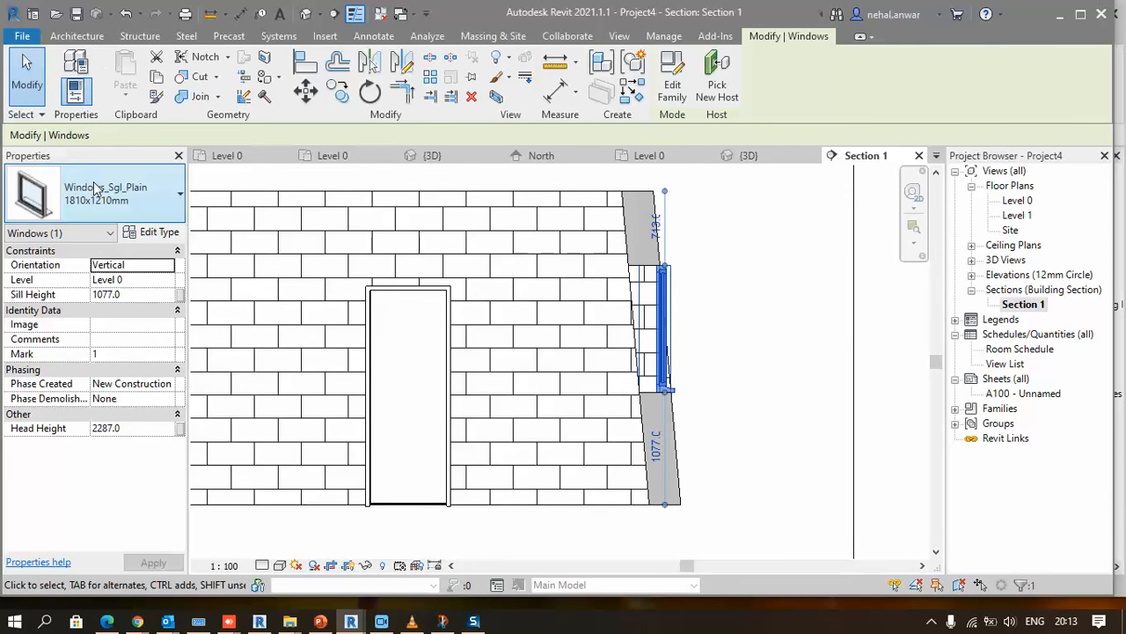
click(166, 264)
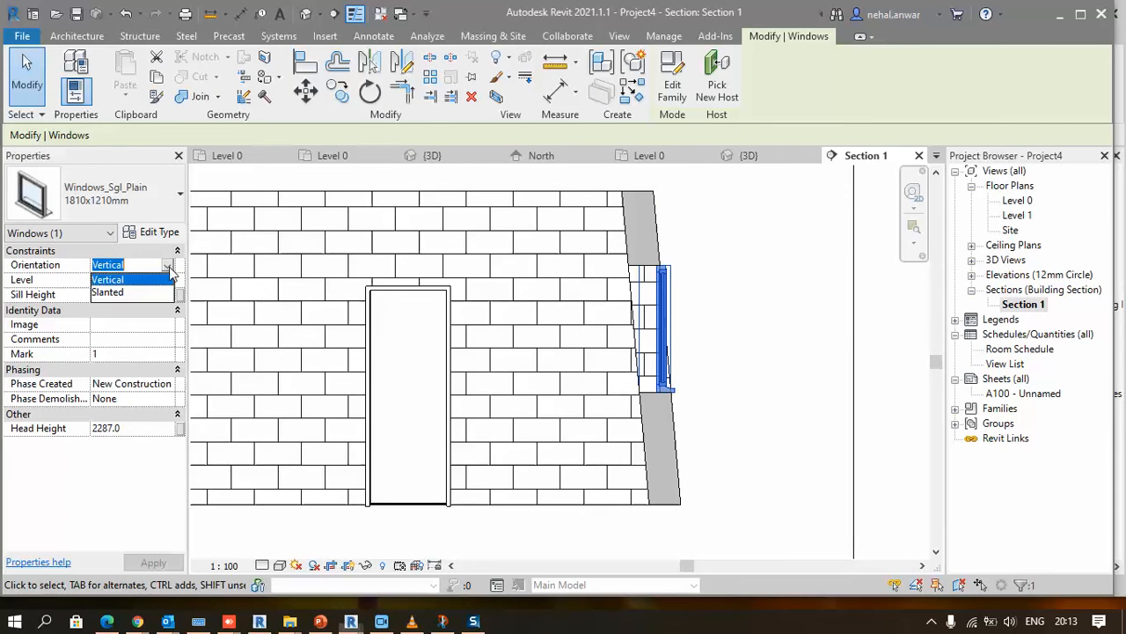
click(121, 295)
click(744, 325)
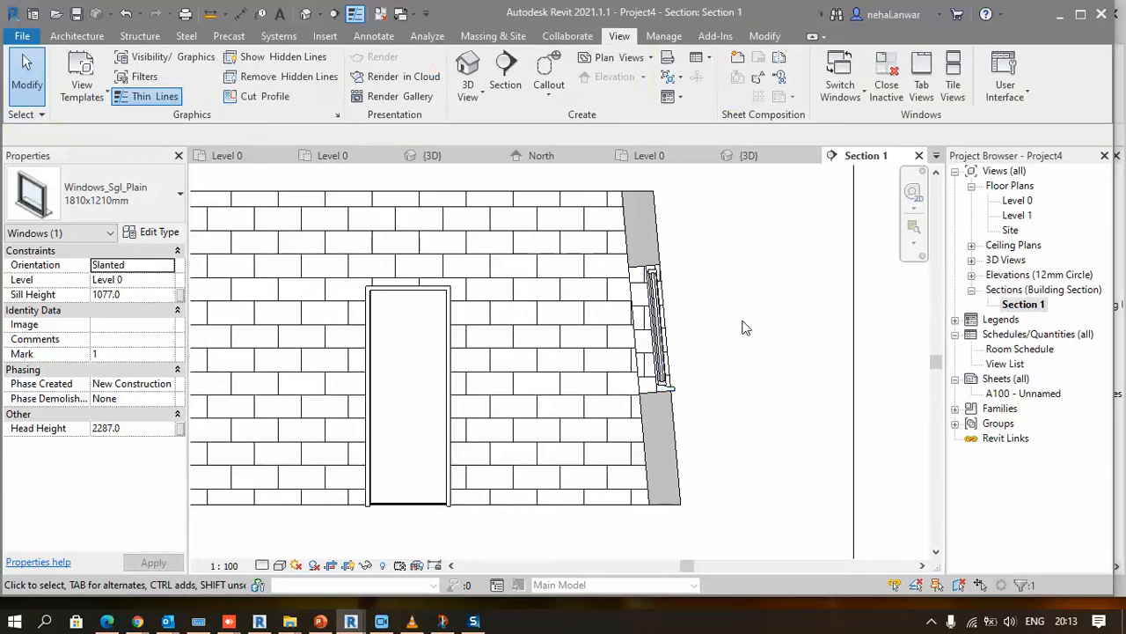
scroll(674, 237, up, 3)
scroll(674, 232, down, 9)
middle_drag(731, 336, 761, 447)
scroll(674, 350, up, 4)
scroll(674, 349, down, 5)
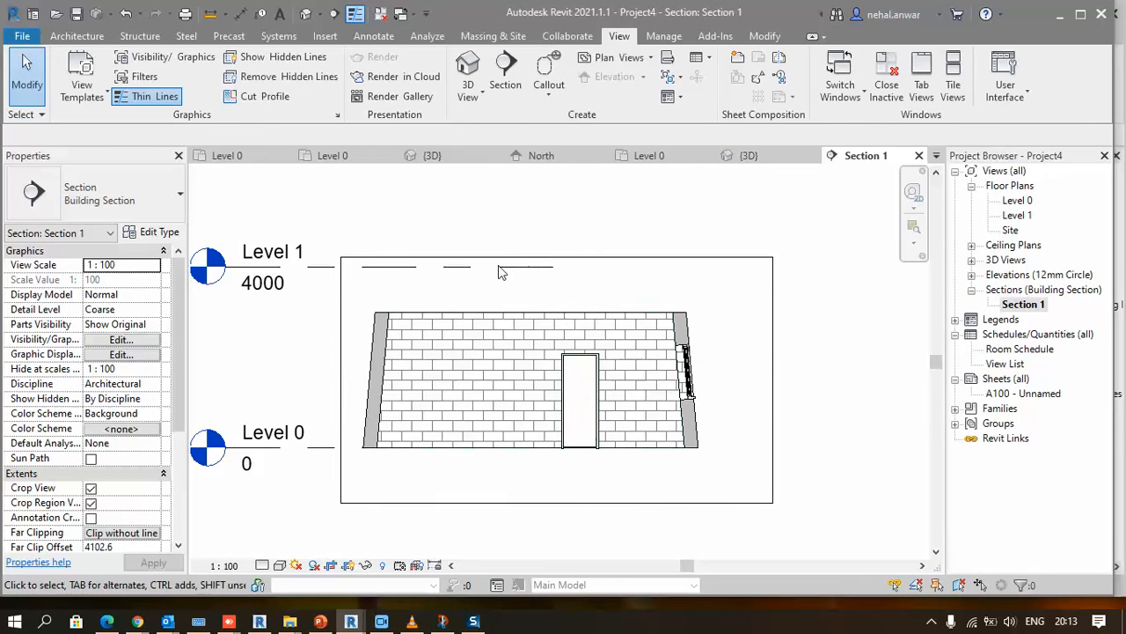
- In the 3D view, place a Doors_ExtDbl_Flush 1810x2110mm door in the north wall, about 900 mm from its west end
click(468, 68)
scroll(615, 347, down, 5)
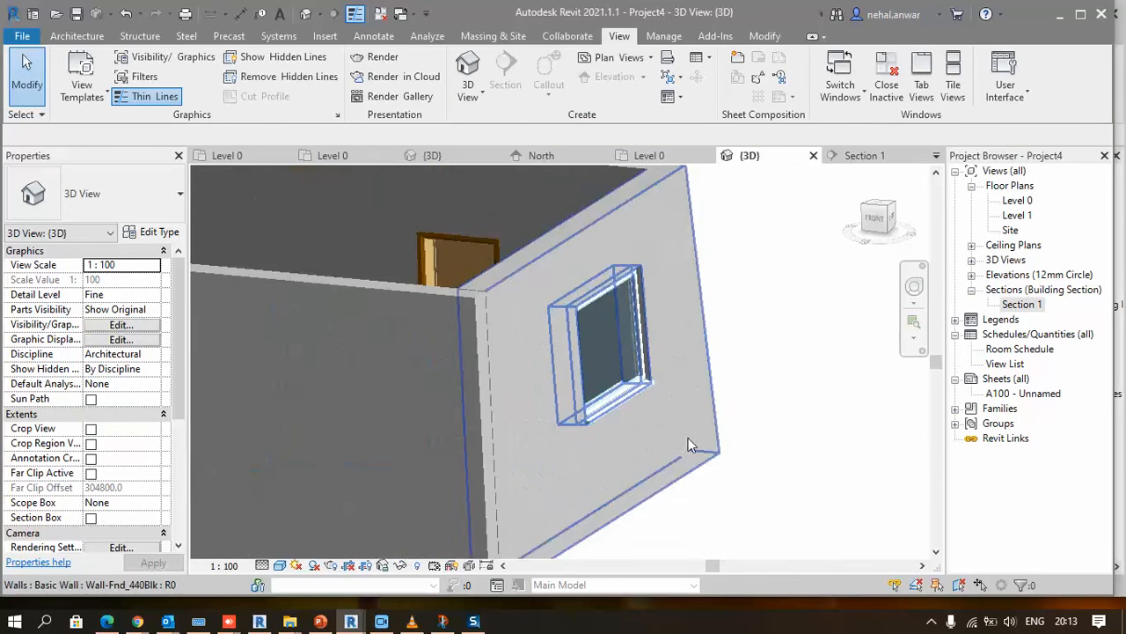
shift+middle_drag(700, 442, 415, 460)
scroll(351, 466, up, 3)
scroll(351, 465, down, 2)
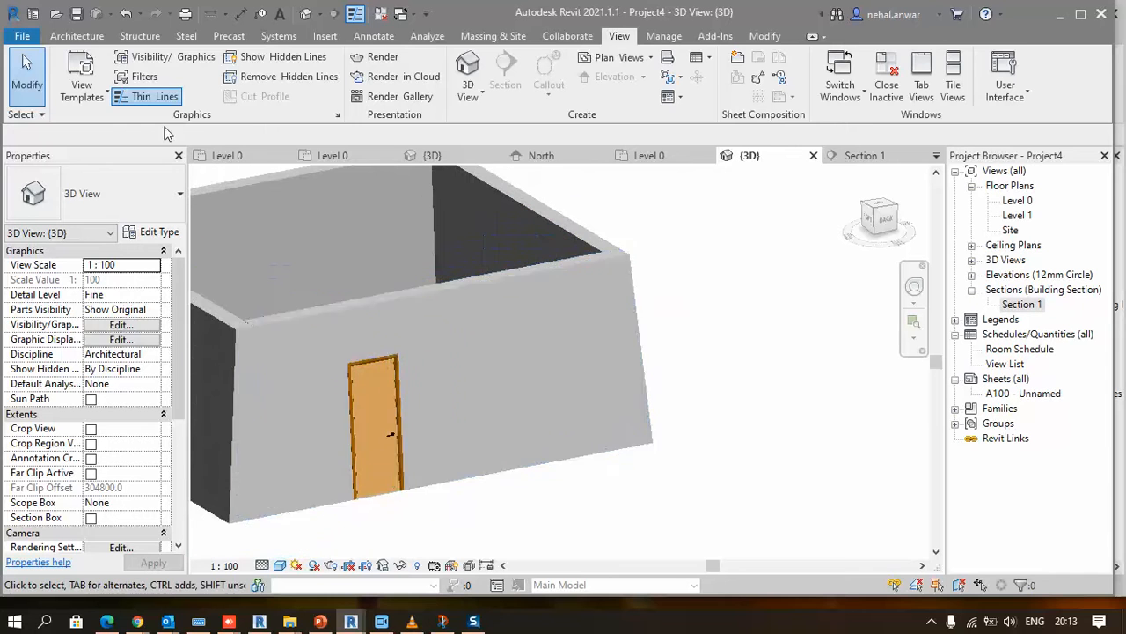
click(76, 36)
click(110, 80)
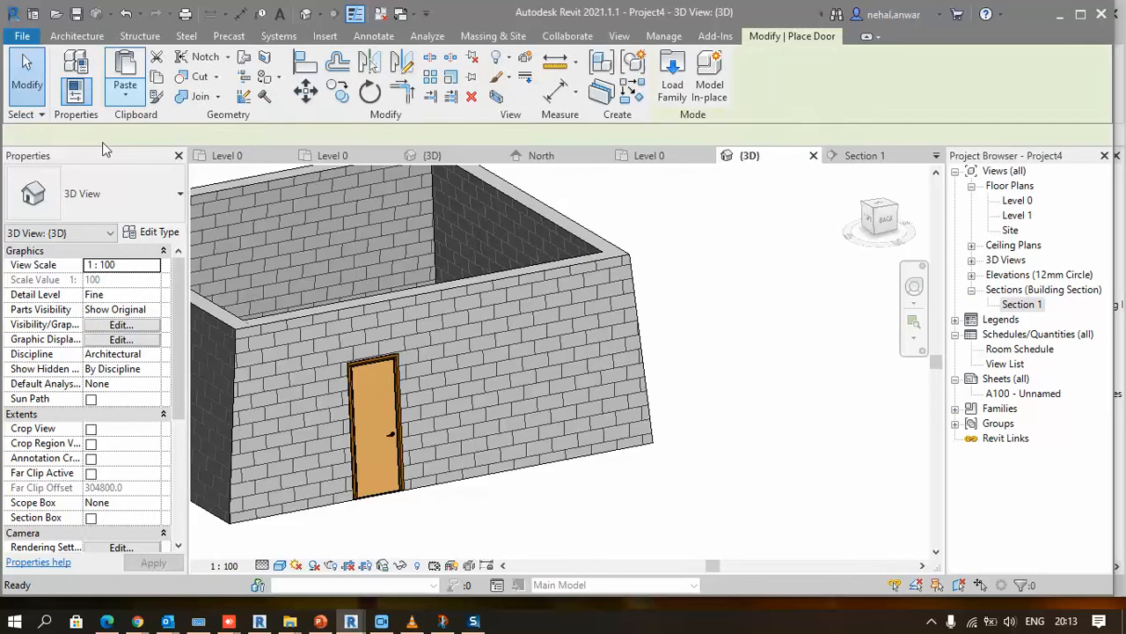
click(114, 194)
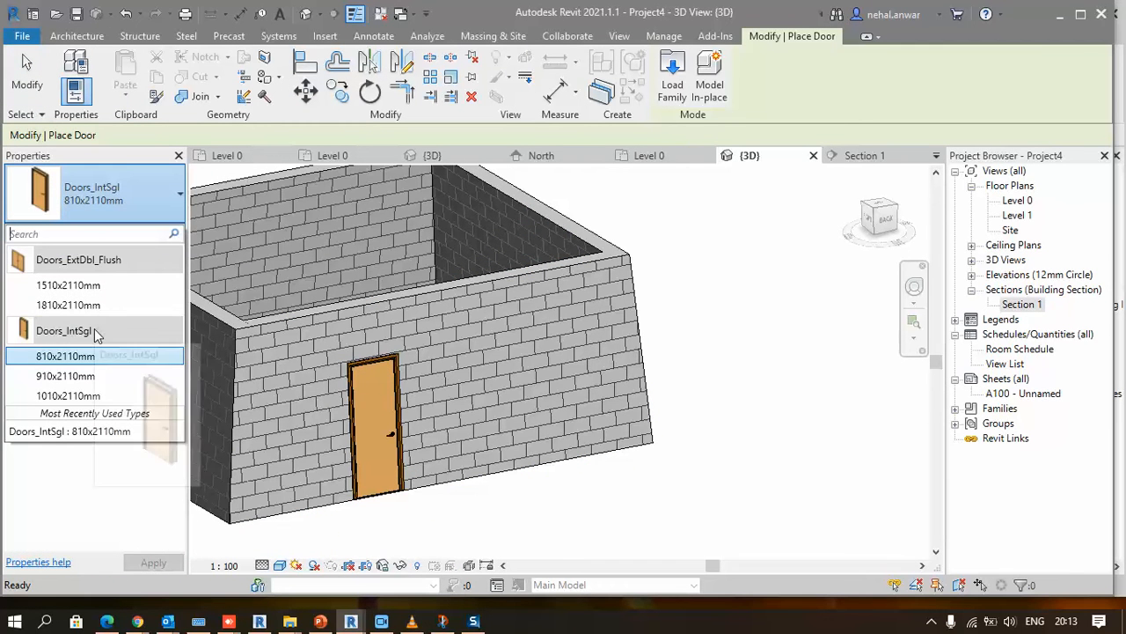
click(70, 304)
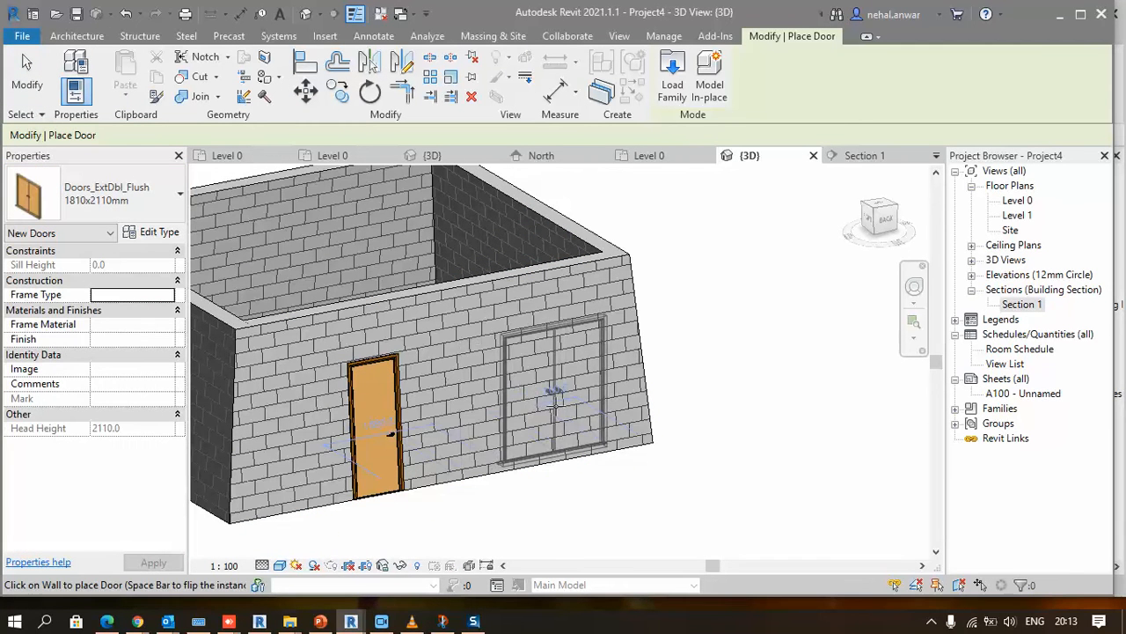
click(576, 388)
right_click(687, 291)
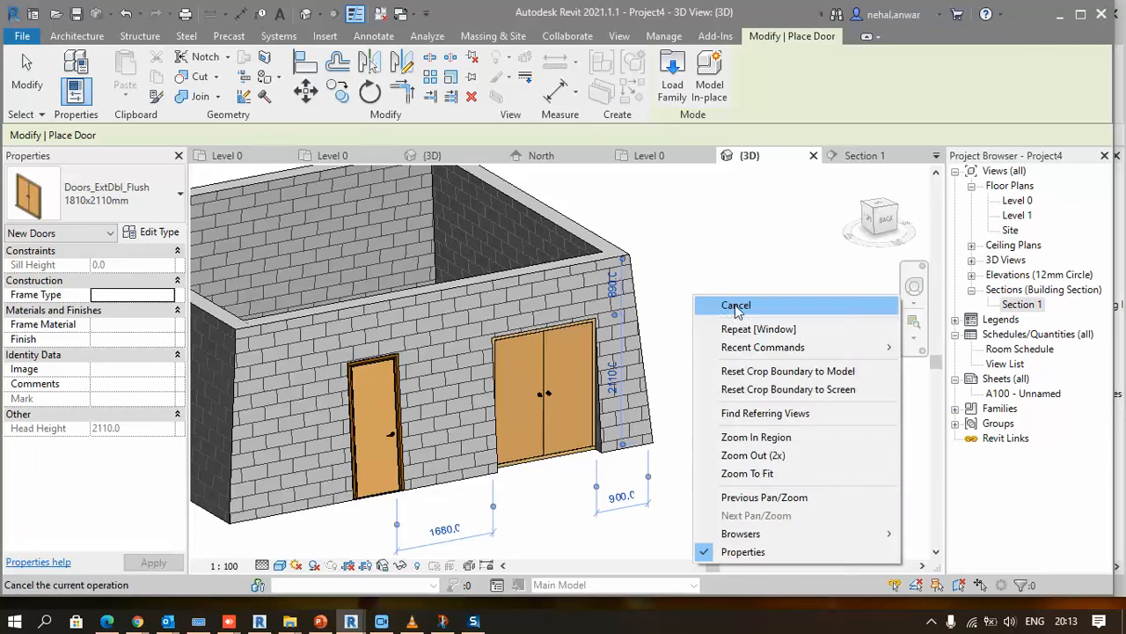
scroll(679, 356, up, 3)
key(Escape)
key(Escape)
- Set the orientation of the double door in the north wall to Slanted
shift+middle_drag(684, 348, 676, 421)
click(675, 415)
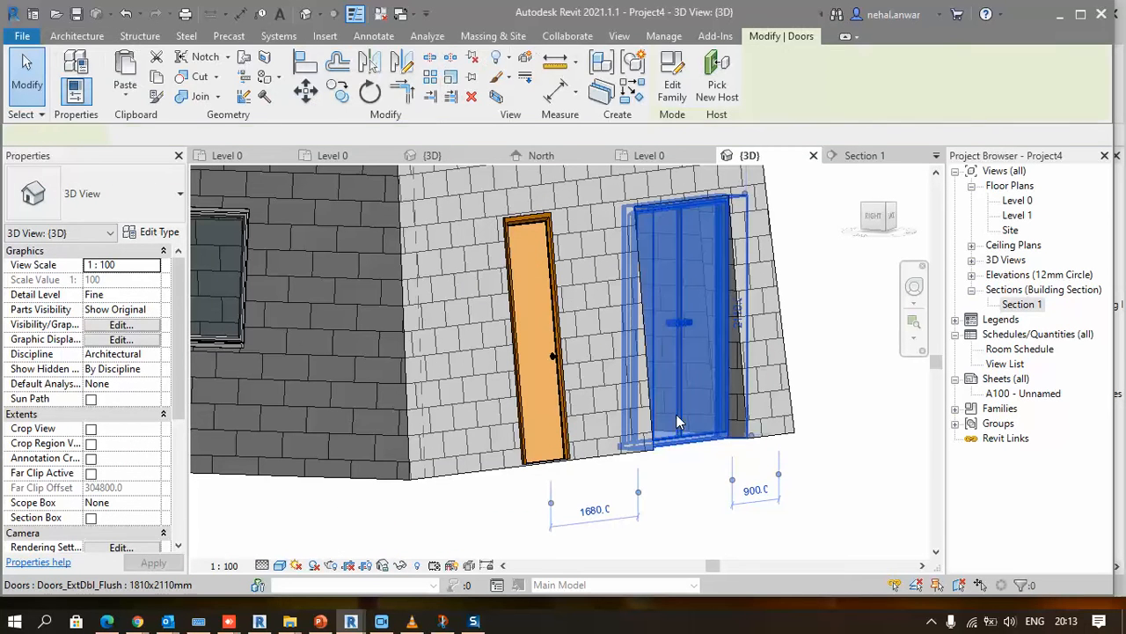
click(156, 263)
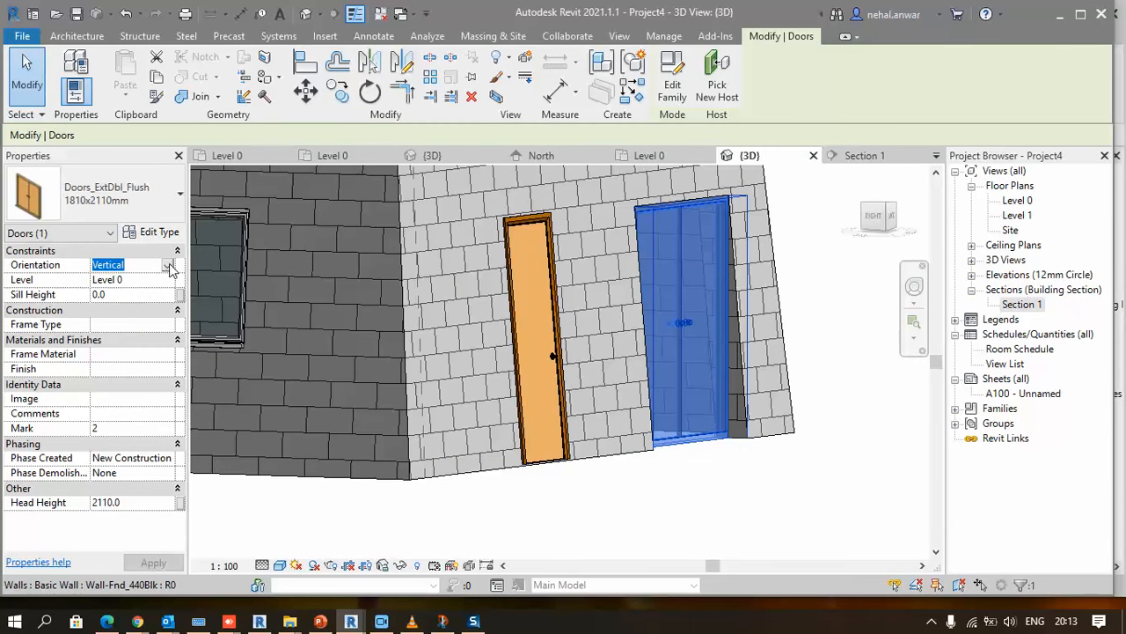
click(167, 265)
click(115, 294)
click(692, 526)
scroll(691, 525, down, 2)
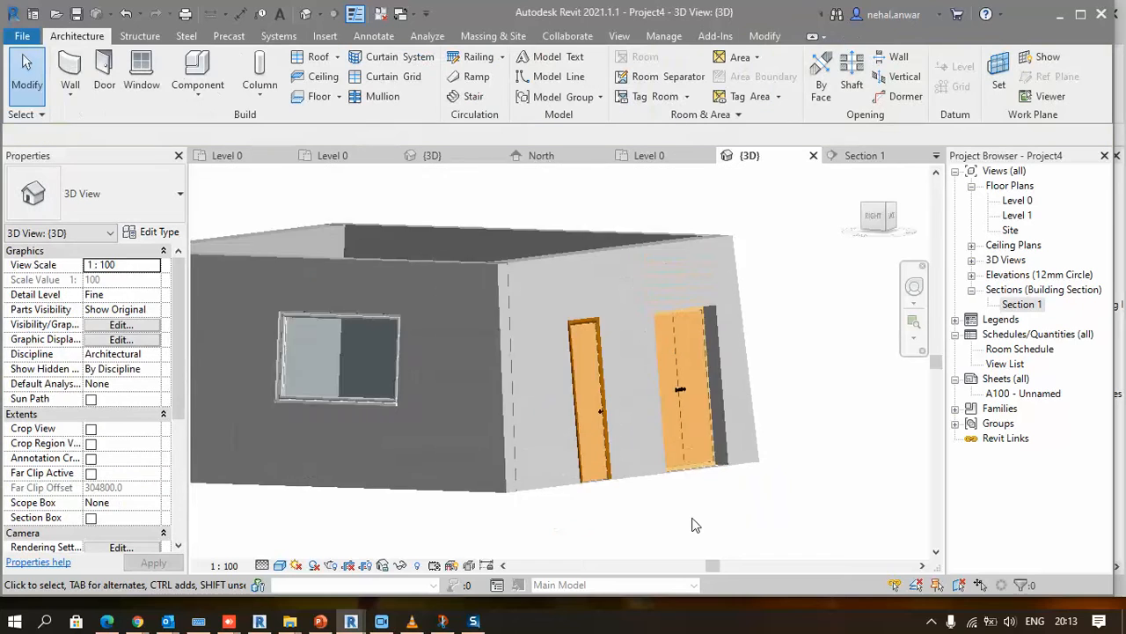
- Set the work plane by picking the outer face of the slanted north wall, and turn on the work plane display
shift+middle_drag(692, 525, 641, 530)
scroll(633, 467, up, 5)
scroll(633, 467, down, 5)
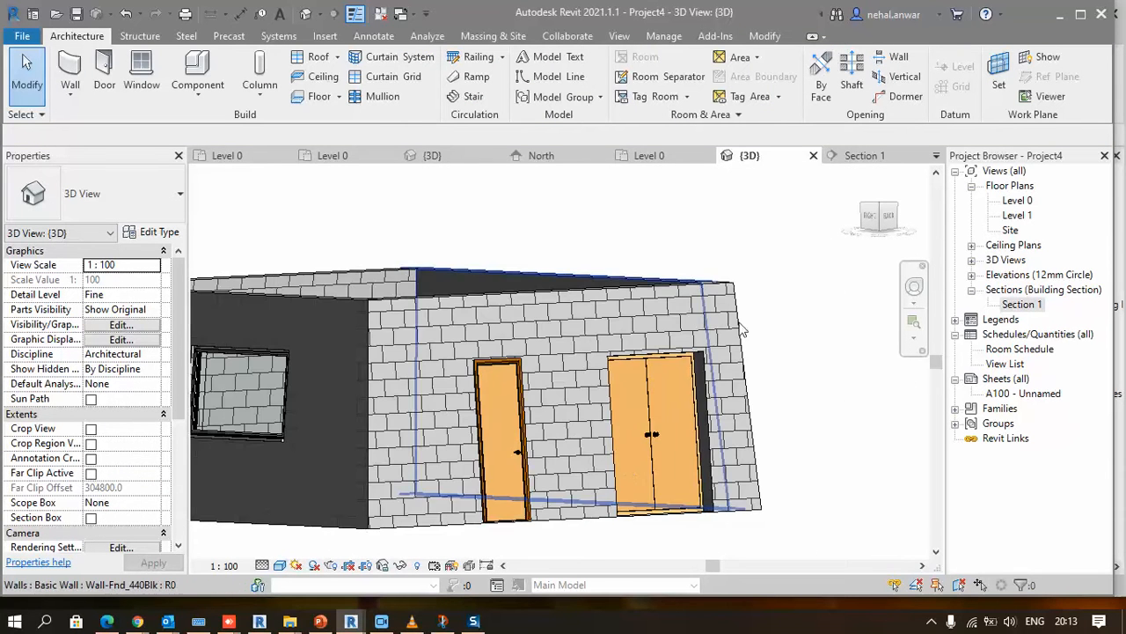
middle_drag(768, 345, 762, 338)
click(985, 81)
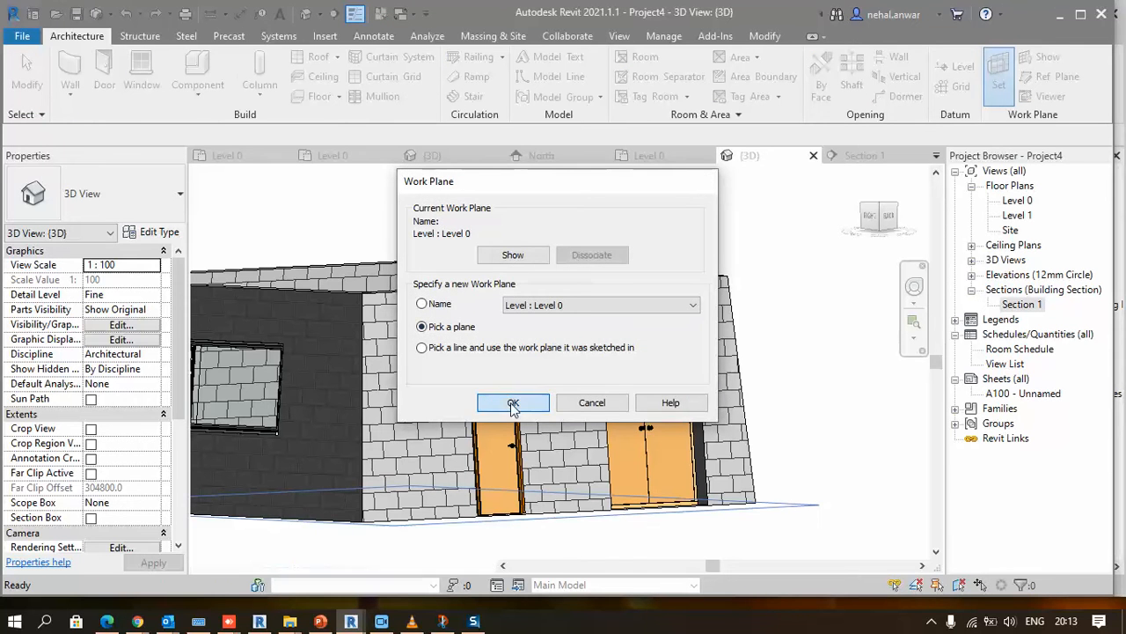
click(511, 402)
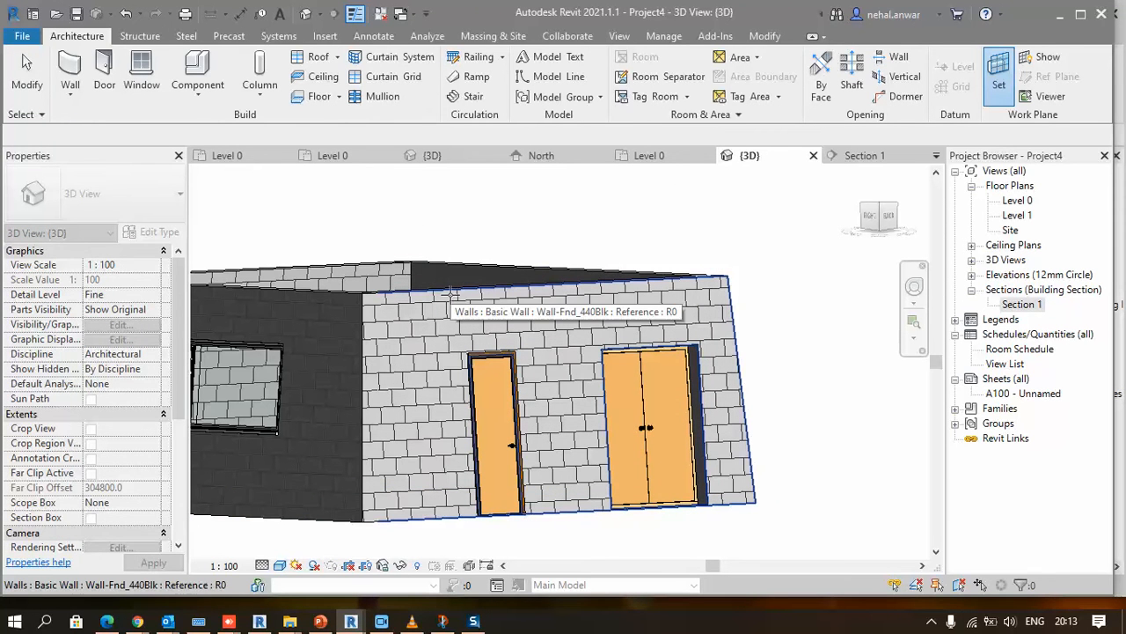
click(449, 293)
click(1025, 58)
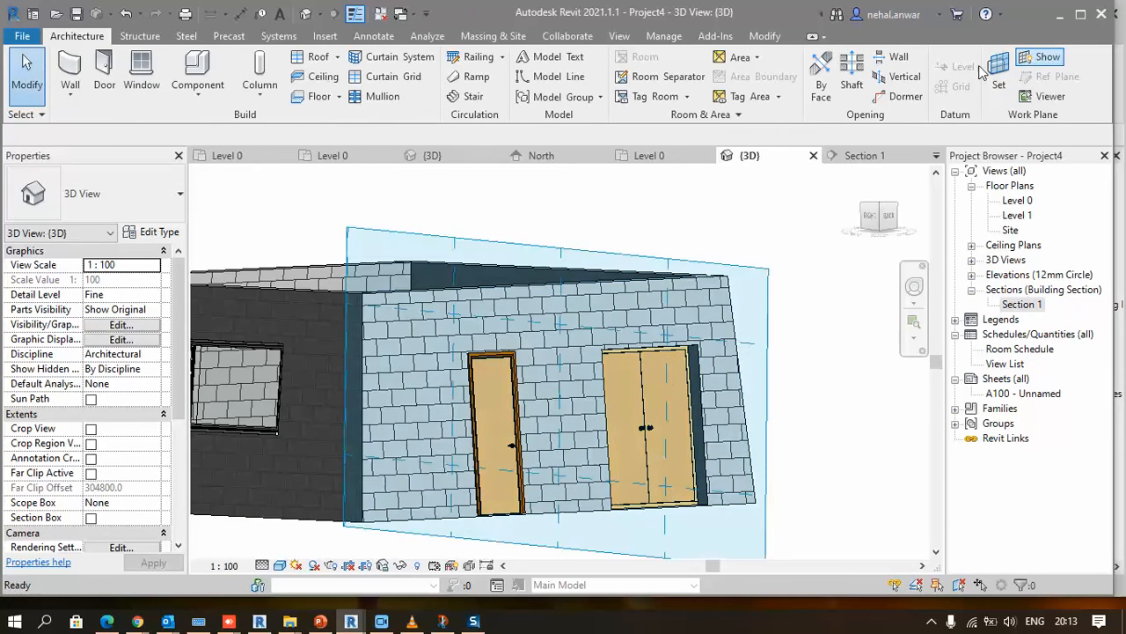
- Place the model text "Techno" on the north wall's work plane, just above the single door
shift+middle_drag(625, 308, 563, 377)
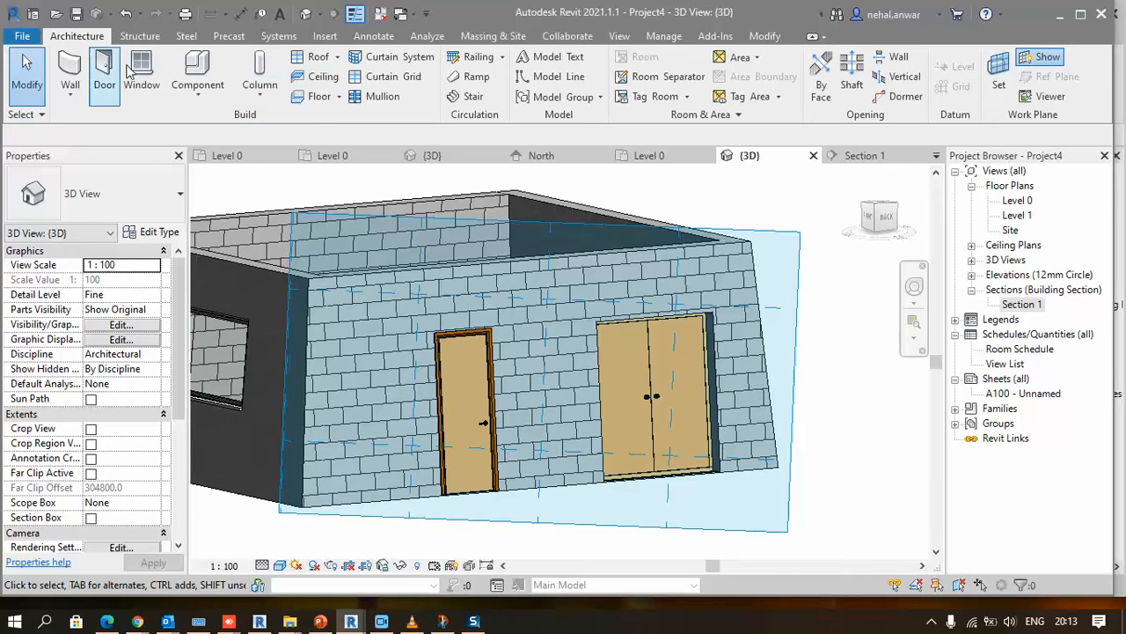
middle_drag(584, 309, 576, 372)
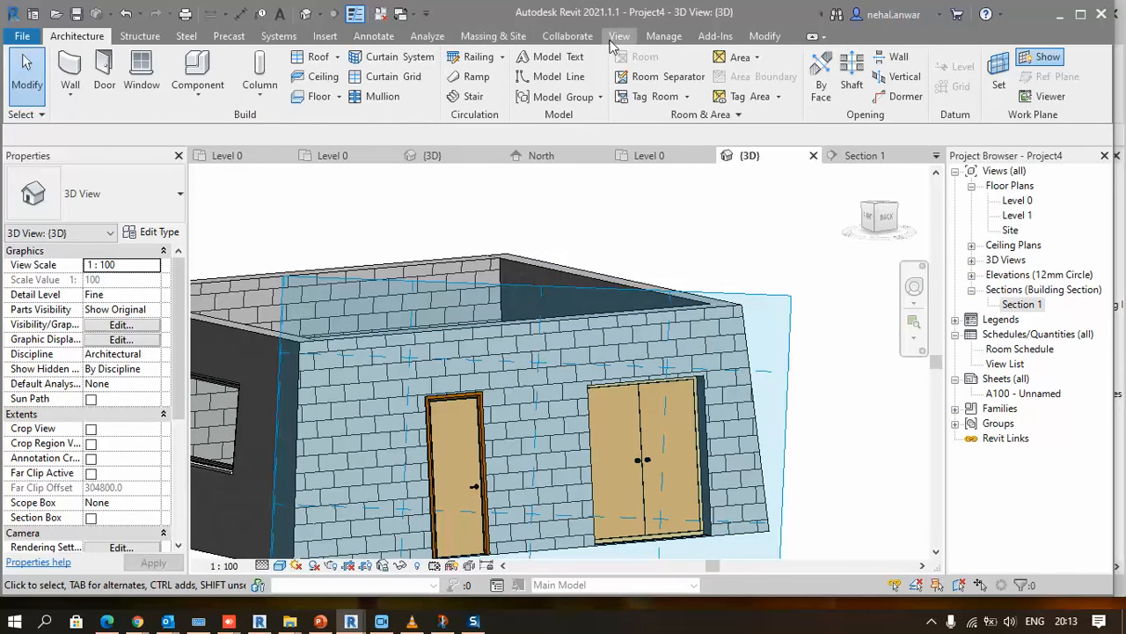
click(556, 56)
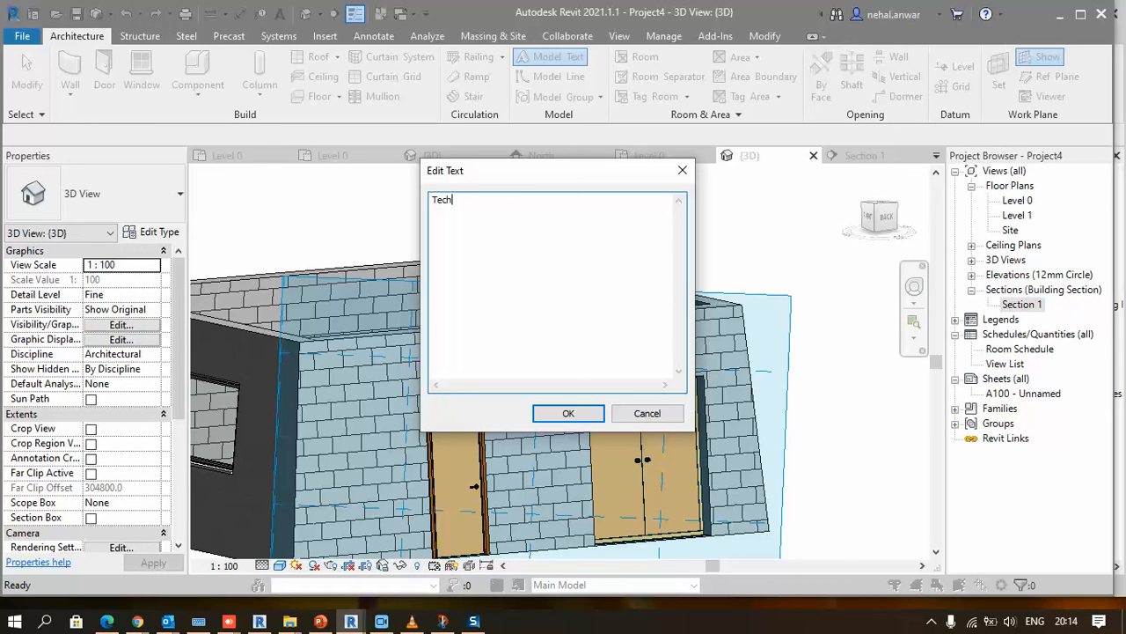
click(538, 413)
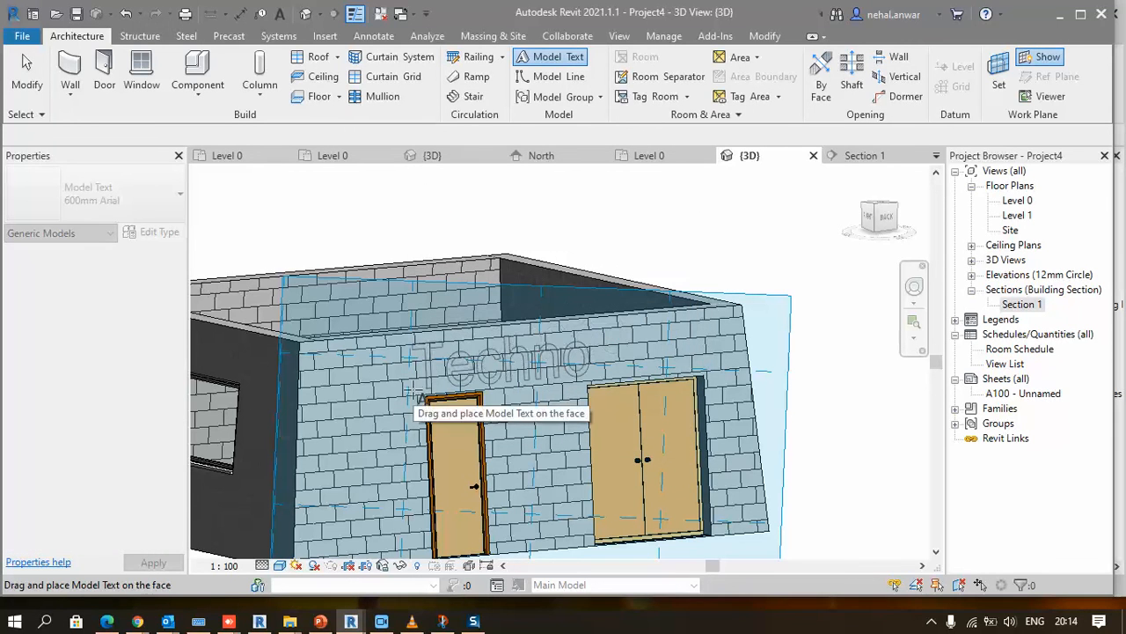
click(414, 394)
right_click(708, 234)
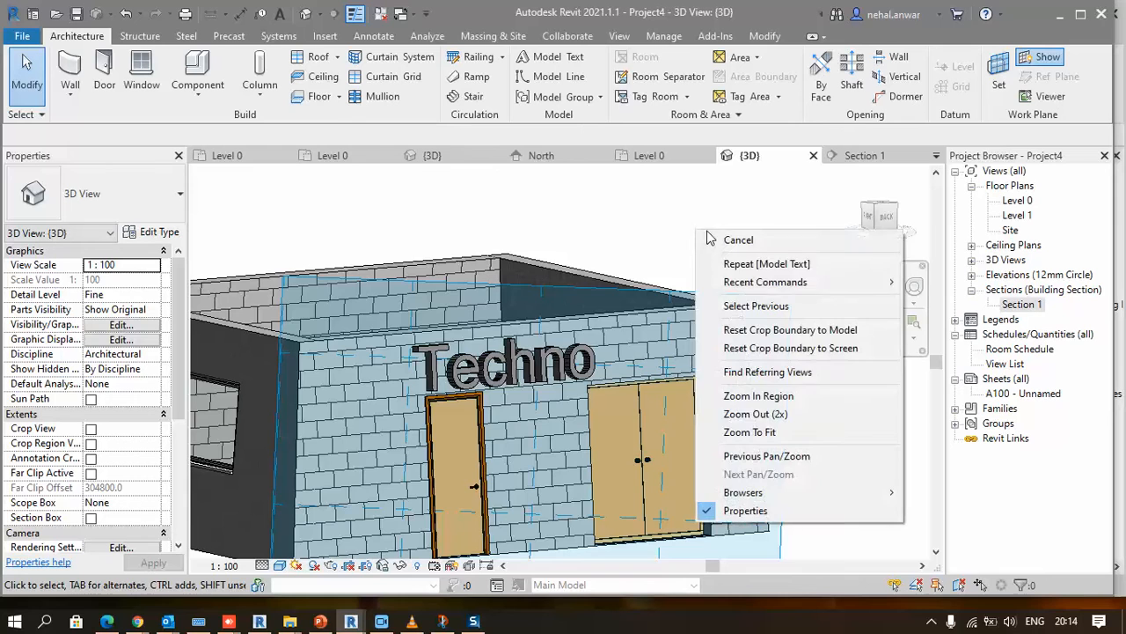
click(737, 239)
- Examine the model text and both doors on the slanted north wall from close up and from different angles
scroll(414, 472, up, 6)
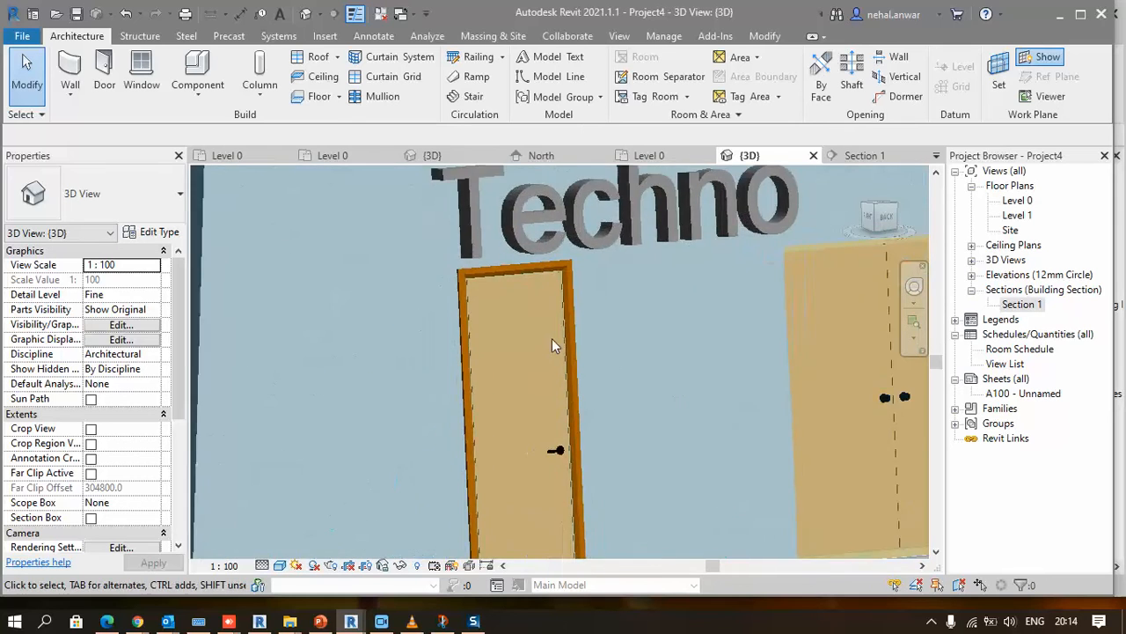
scroll(552, 340, down, 3)
shift+middle_drag(552, 352, 552, 280)
scroll(558, 294, up, 3)
scroll(558, 297, down, 3)
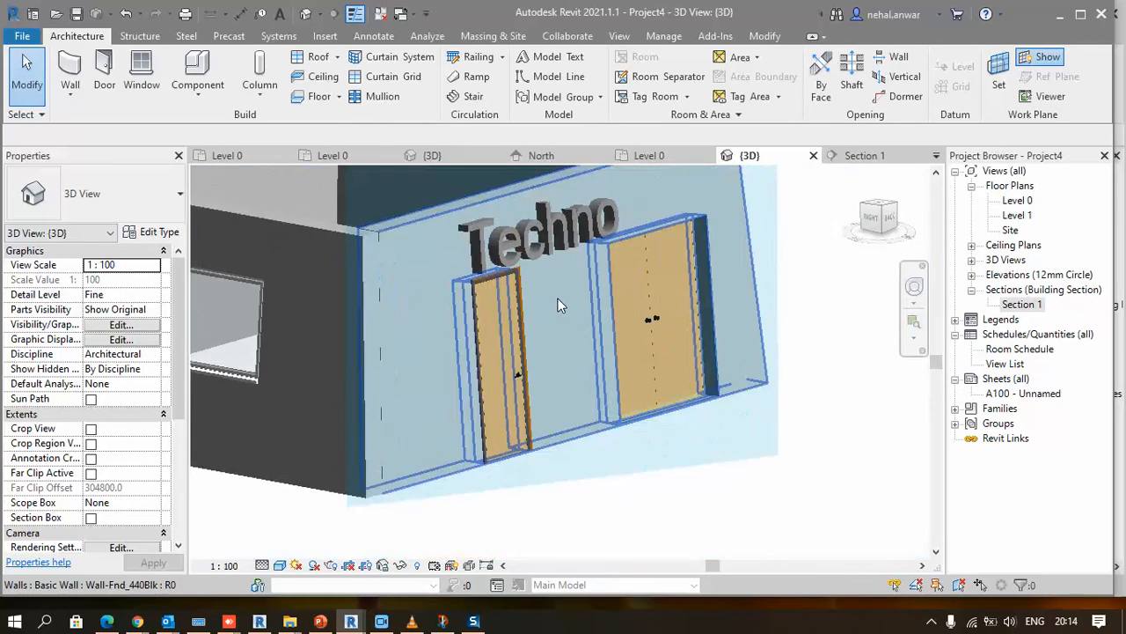
middle_drag(601, 336, 634, 409)
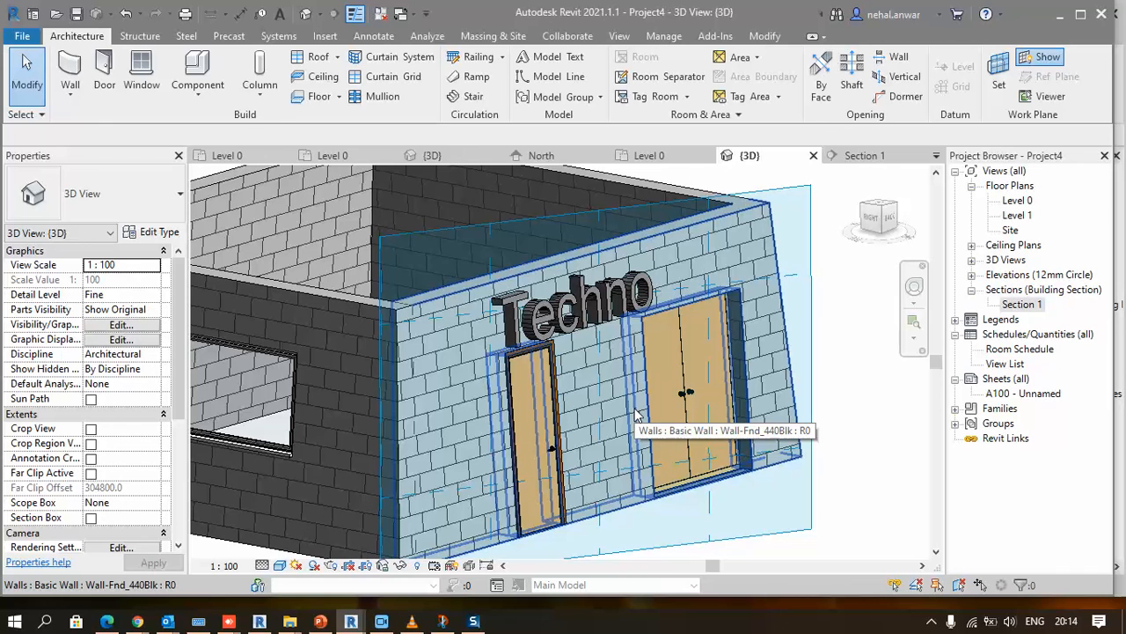